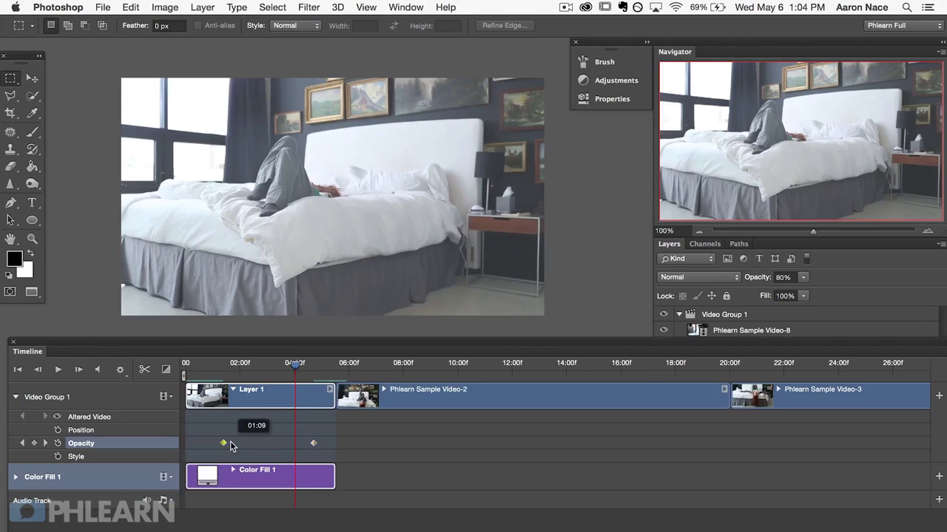
Retime the white fade's opacity keyframe, then scrub through the grouped clips to preview them.
left_click_drag(229, 443, 296, 446)
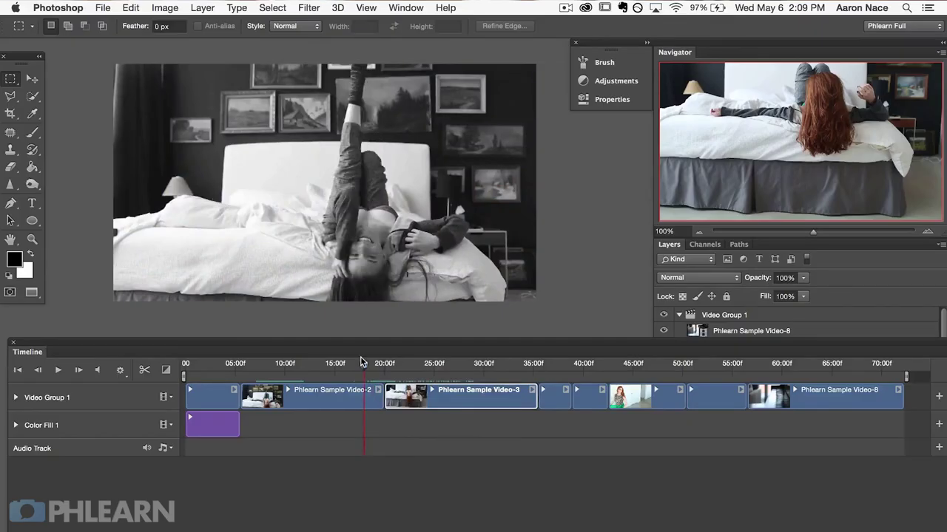
left_click_drag(345, 362, 370, 361)
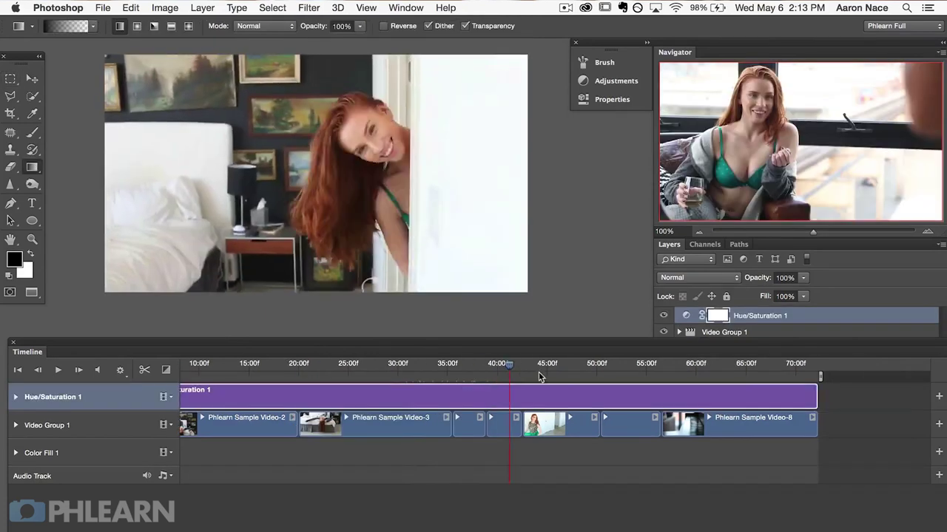
left_click_drag(539, 377, 627, 382)
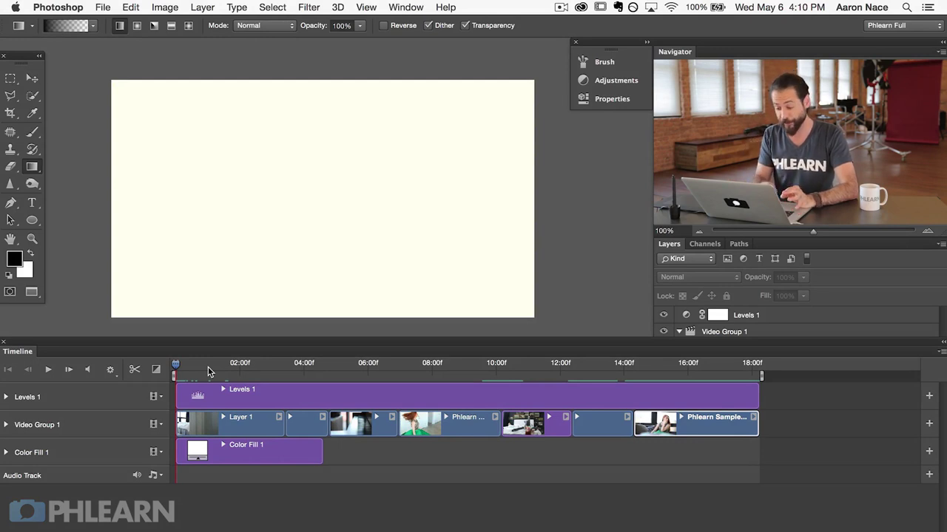
left_click_drag(237, 366, 278, 367)
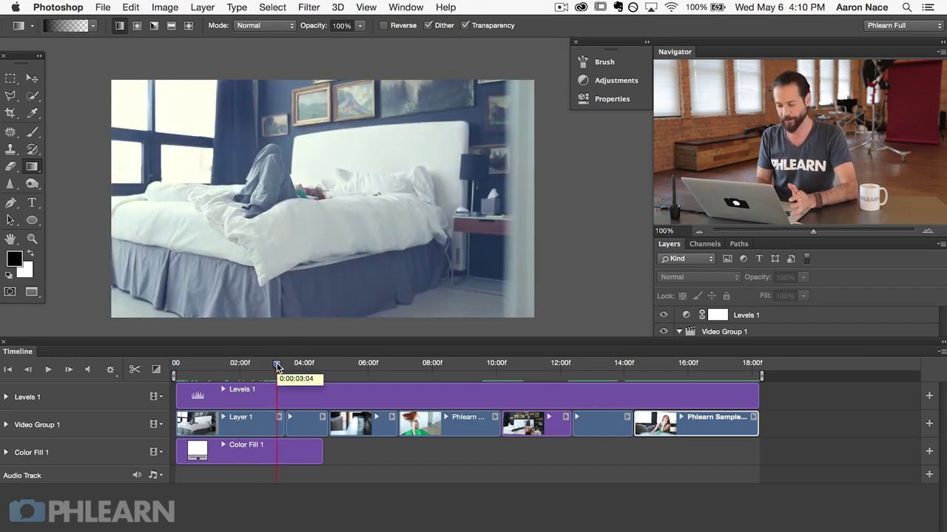
key("Home")
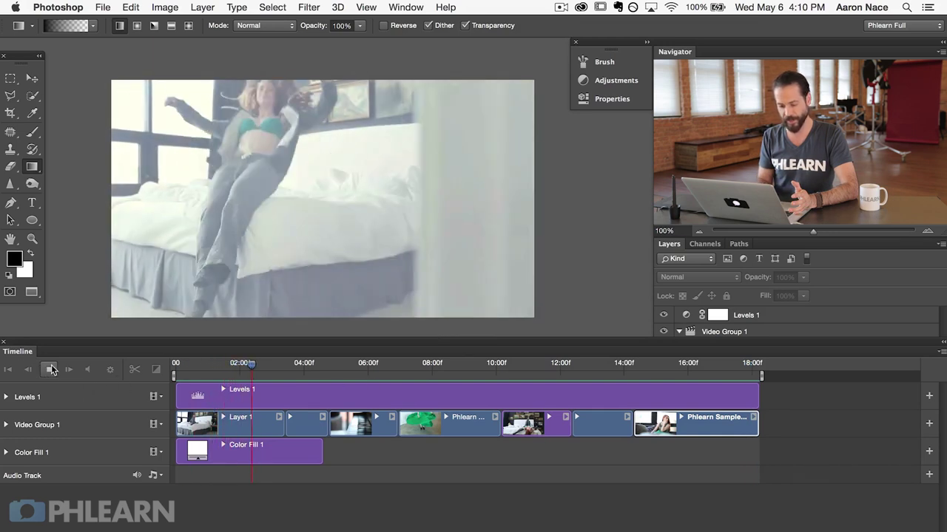
left_click(48, 370)
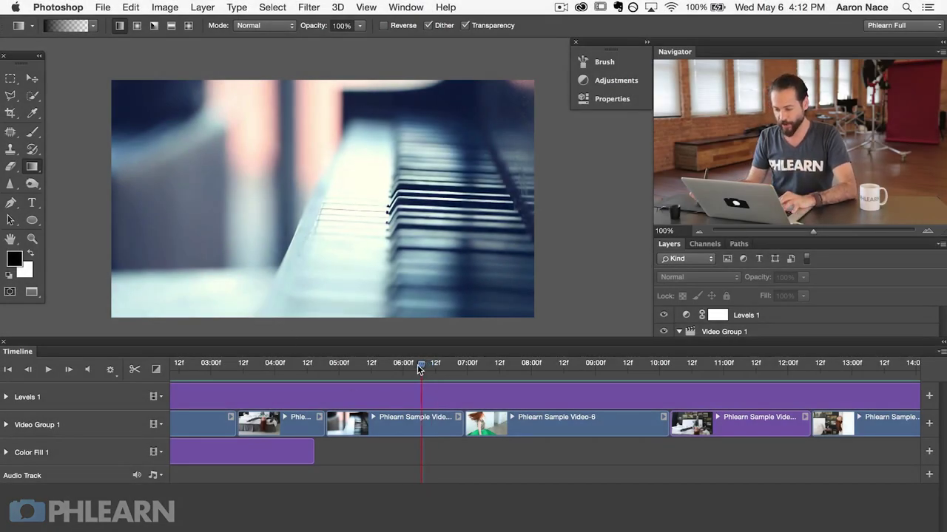
Preview the piano clip, return to the cut before Phlearn Sample Video-6, and show the transition types.
mouse_move(418, 369)
left_mouse_down()
mouse_move(376, 369)
mouse_move(419, 369)
left_mouse_up()
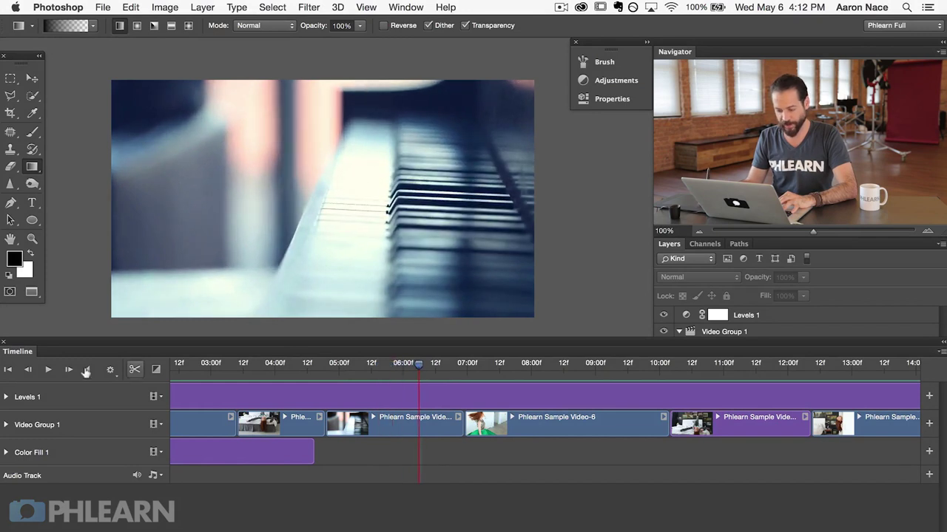
left_click(46, 369)
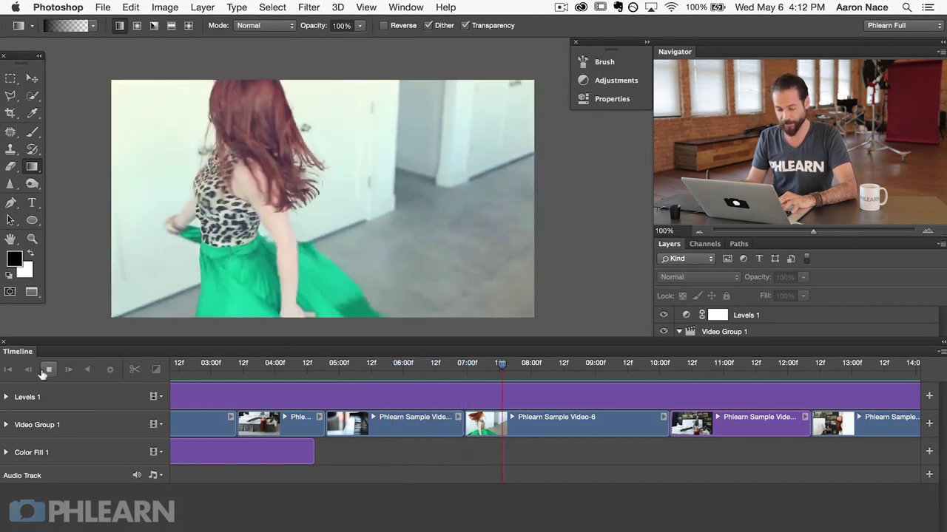
left_click(48, 367)
left_click_drag(469, 370, 465, 370)
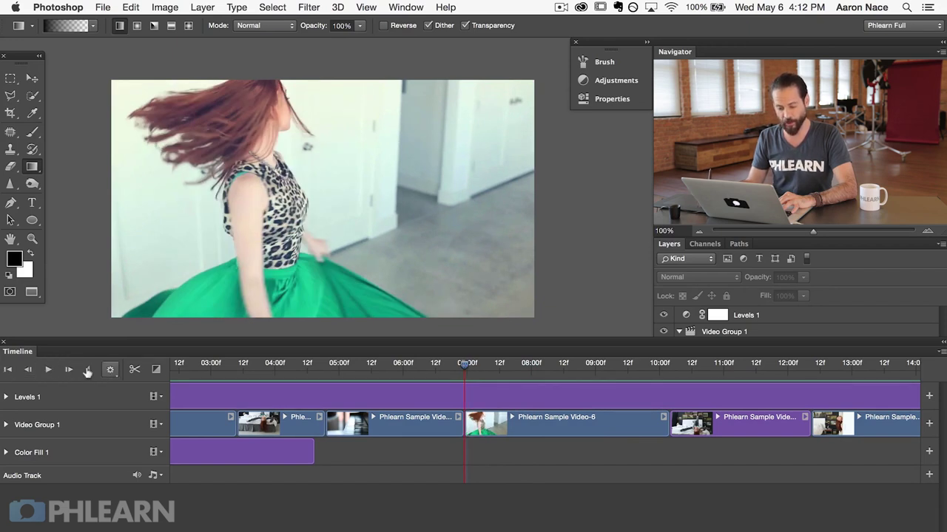
left_click(156, 370)
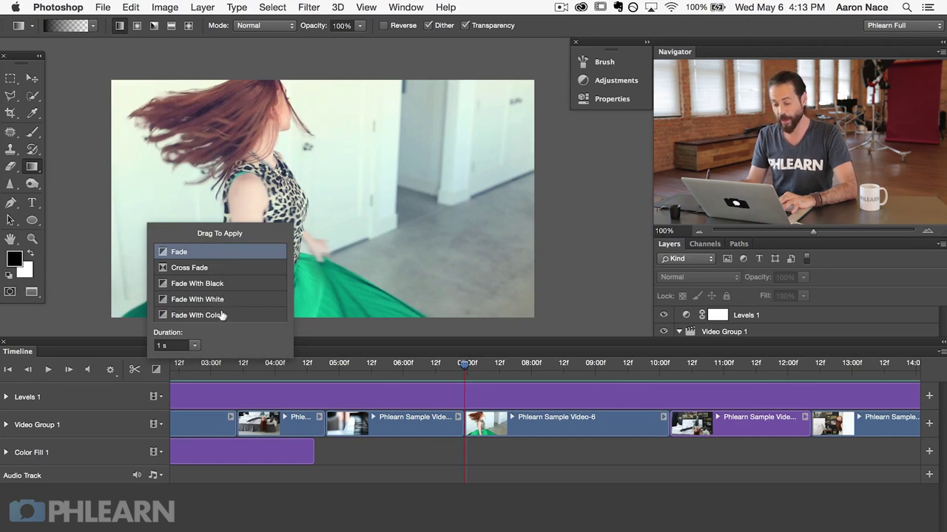
Pick Cross Fade and set the transition duration to 1.15 s.
left_click(221, 267)
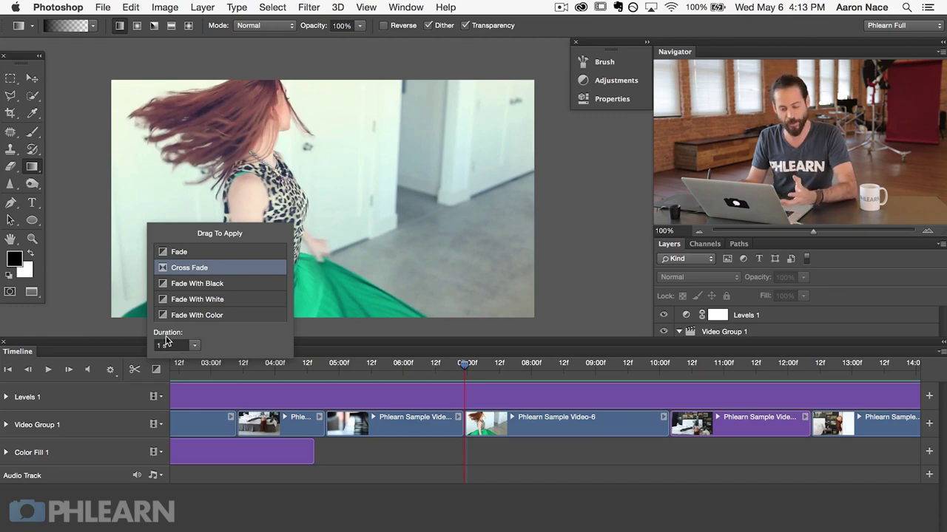
left_click(195, 346)
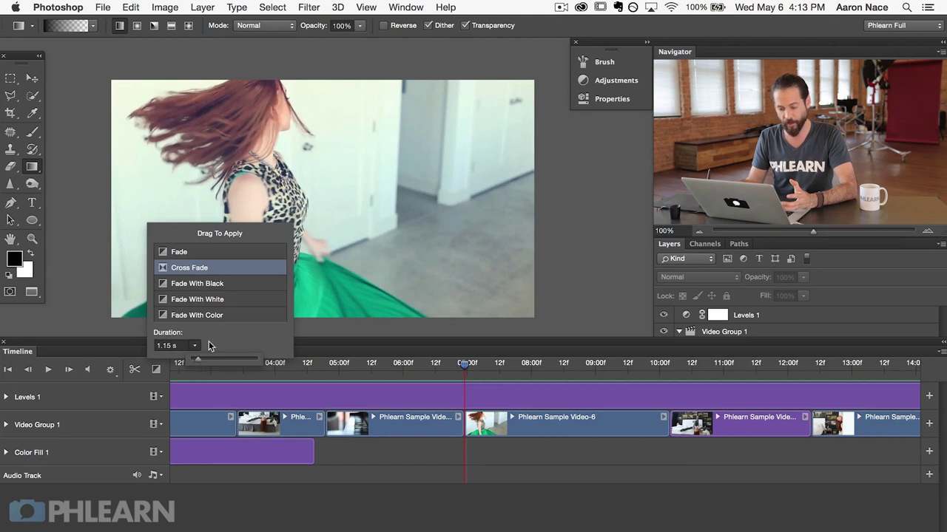
left_click(209, 341)
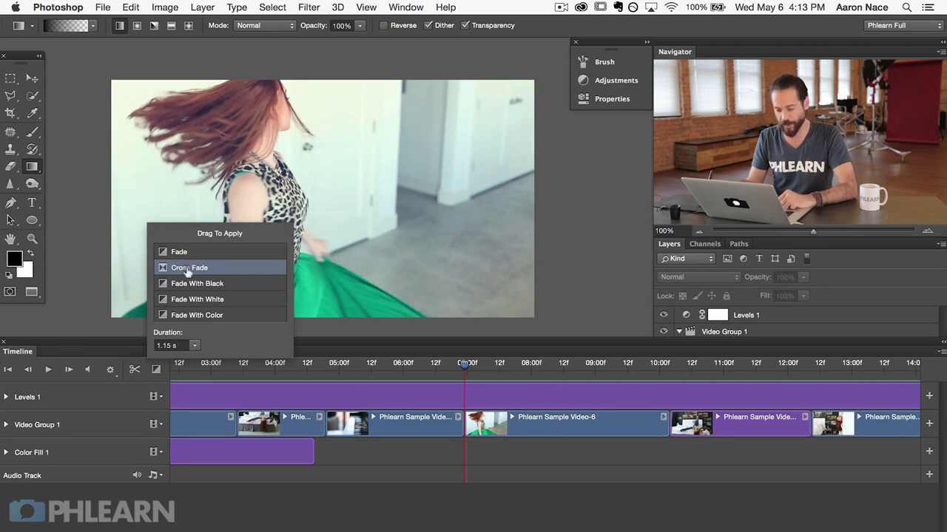
Place the Cross Fade over the piano clip / Phlearn Sample Video-6 cut and replay it.
left_click_drag(390, 372, 452, 426)
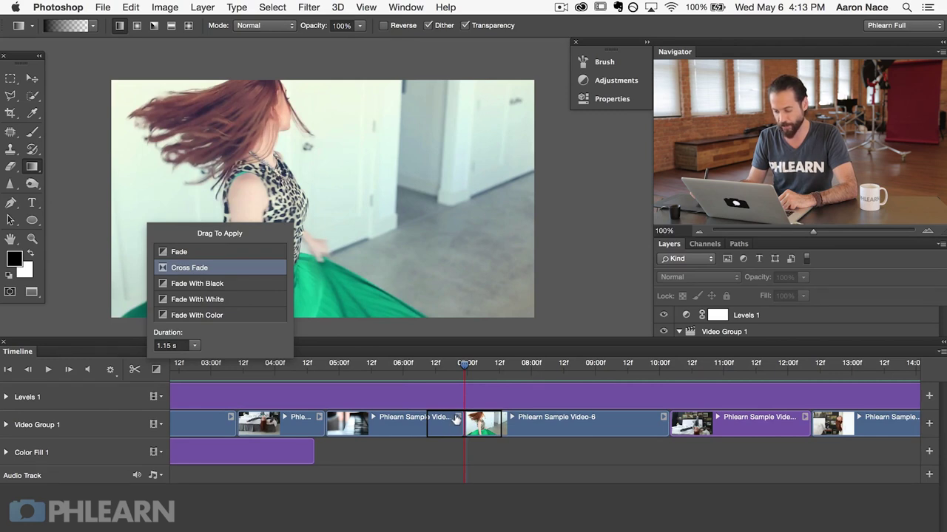
mouse_move(453, 417)
left_mouse_down()
mouse_move(431, 420)
mouse_move(444, 425)
left_mouse_up()
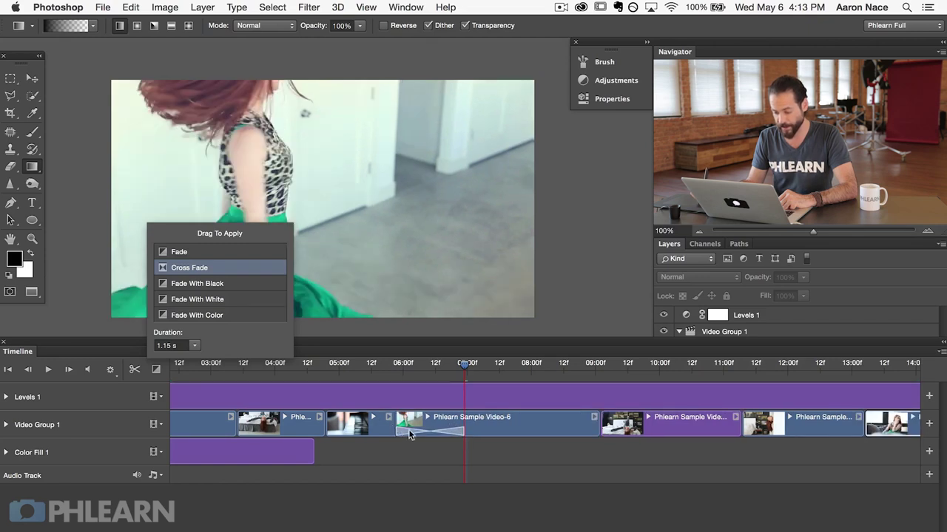
left_click_drag(407, 372, 362, 372)
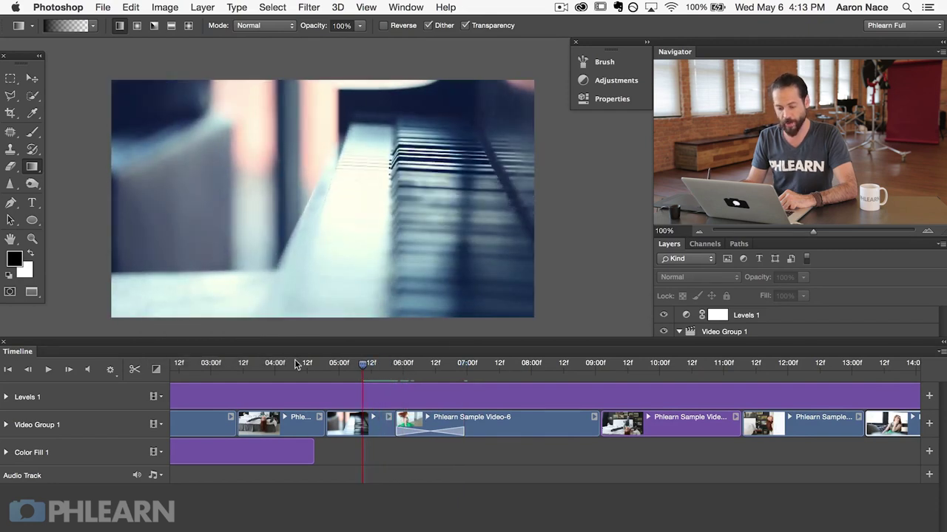
left_click(48, 370)
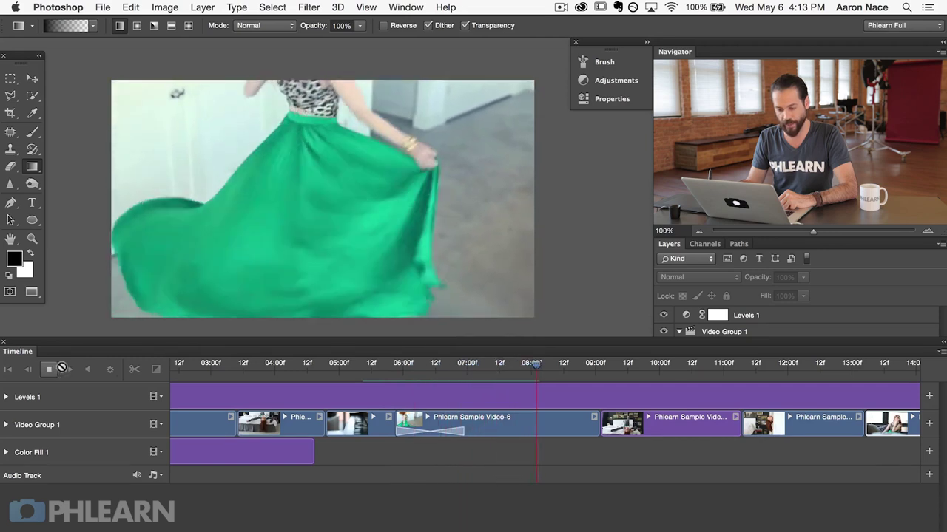
left_click(48, 370)
left_click_drag(342, 372, 325, 370)
left_click(48, 370)
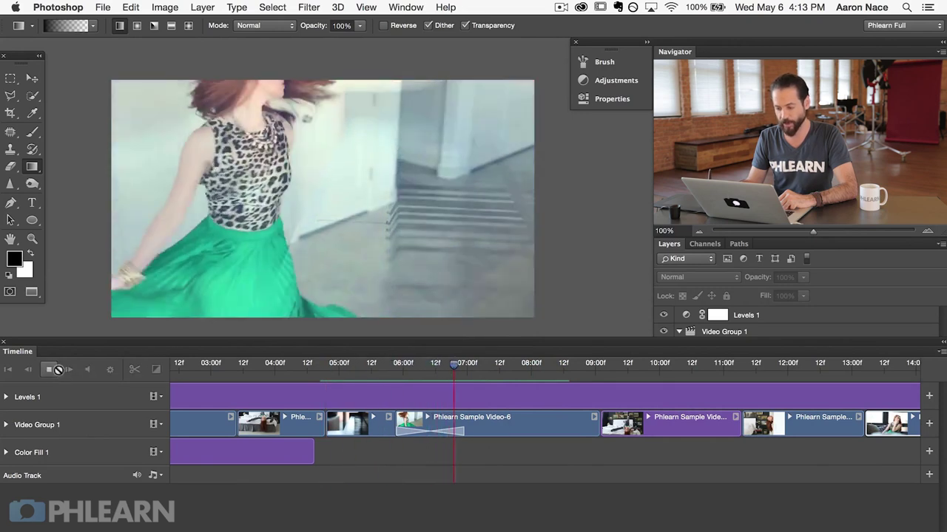
Shorten the cross fade to 00:15 and replay it from the piano clip.
key("space")
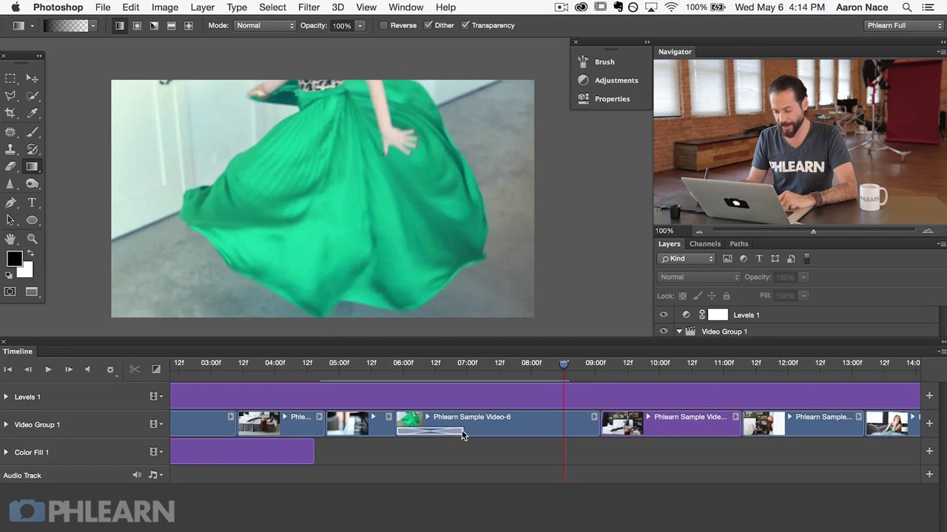
left_click_drag(460, 431, 430, 432)
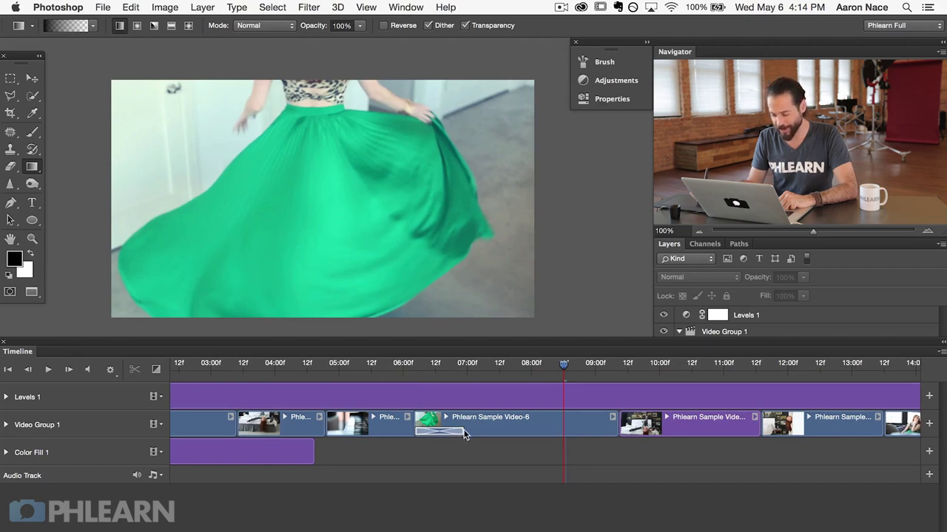
left_click_drag(464, 435, 521, 431)
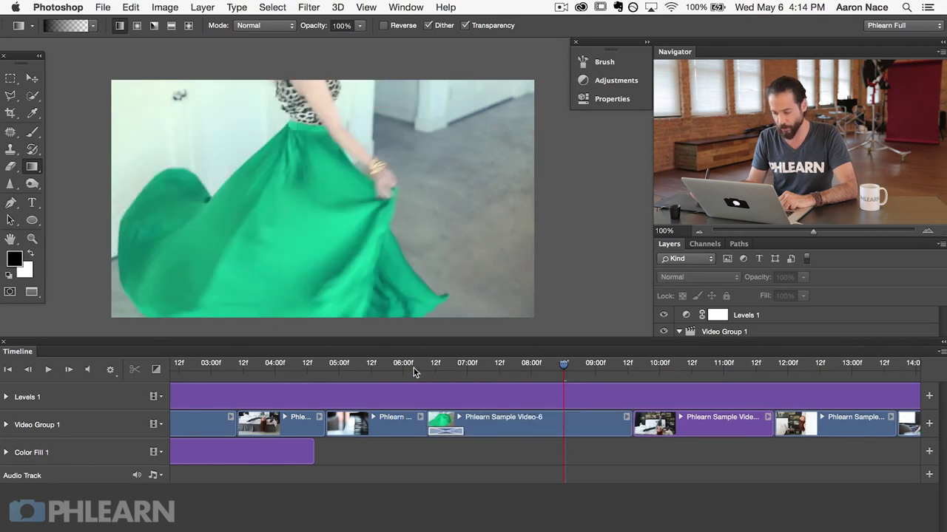
left_click(414, 370)
left_click(48, 369)
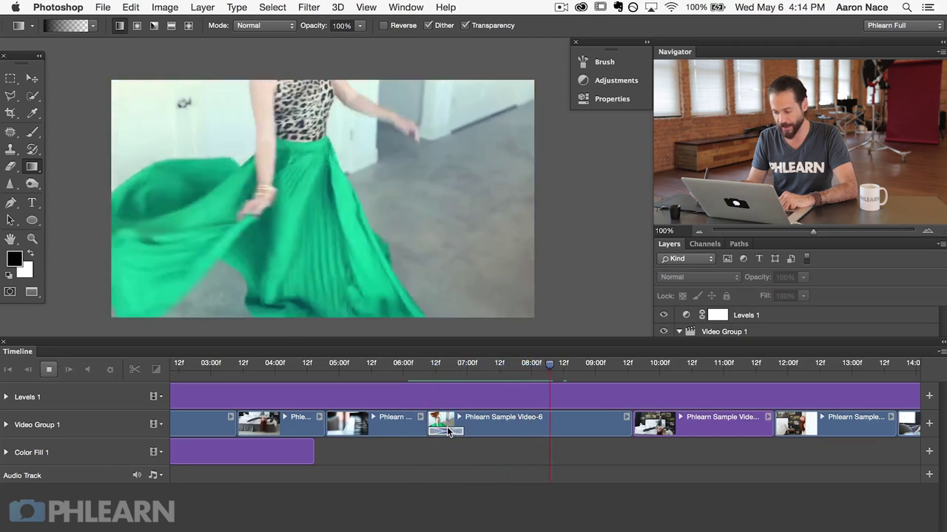
key("space")
Trim the start of Phlearn Sample Video-6 and preview its fade from about 05:12.
left_click(466, 430)
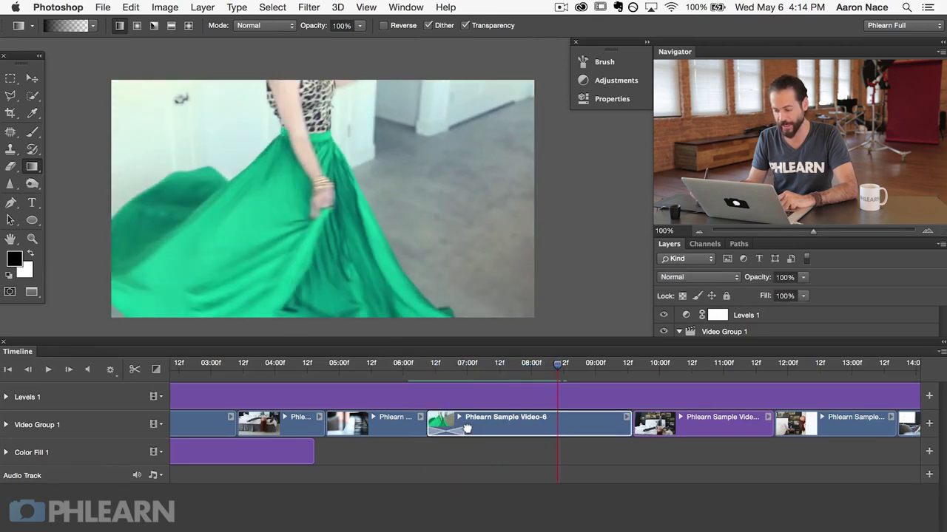
left_click_drag(459, 429, 479, 434)
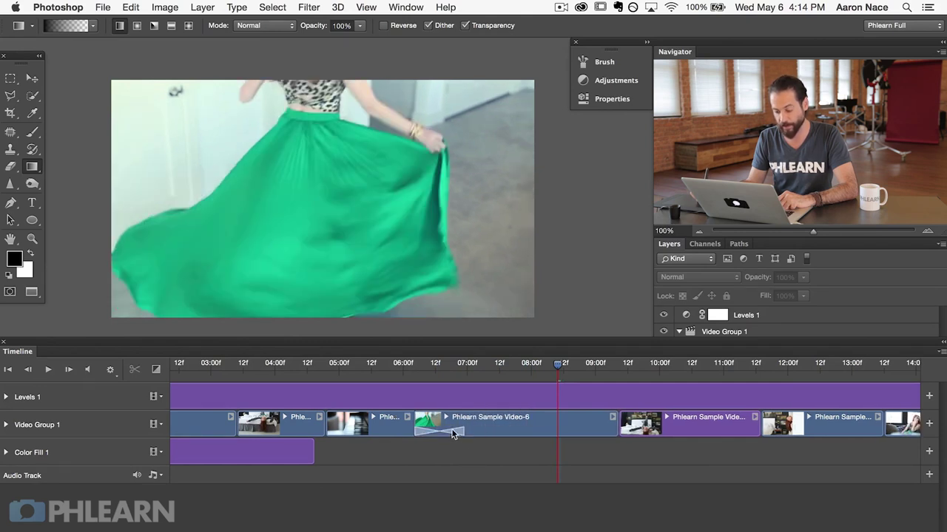
left_click(458, 433)
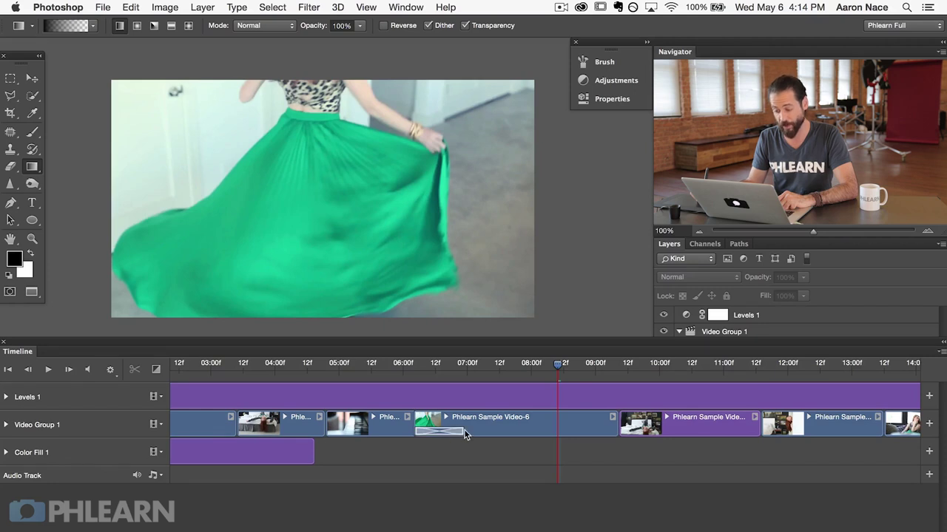
left_click(378, 364)
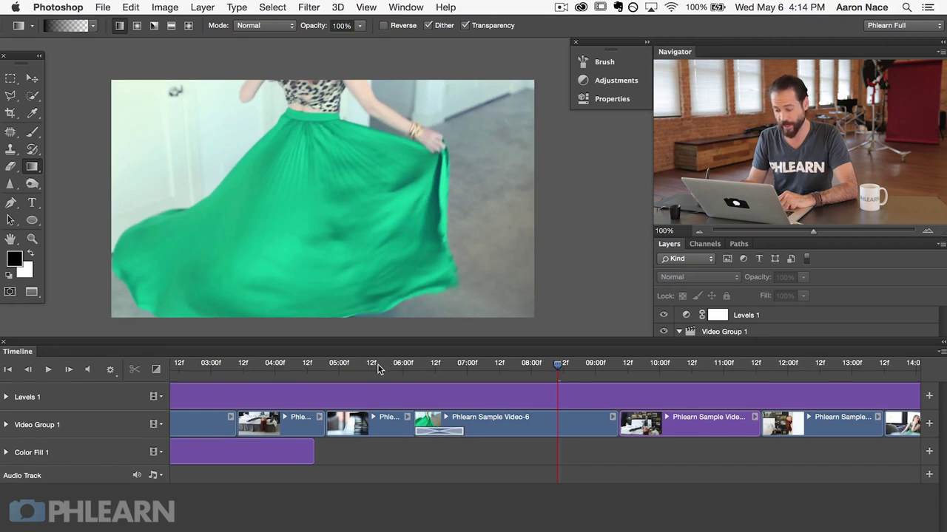
left_click(50, 370)
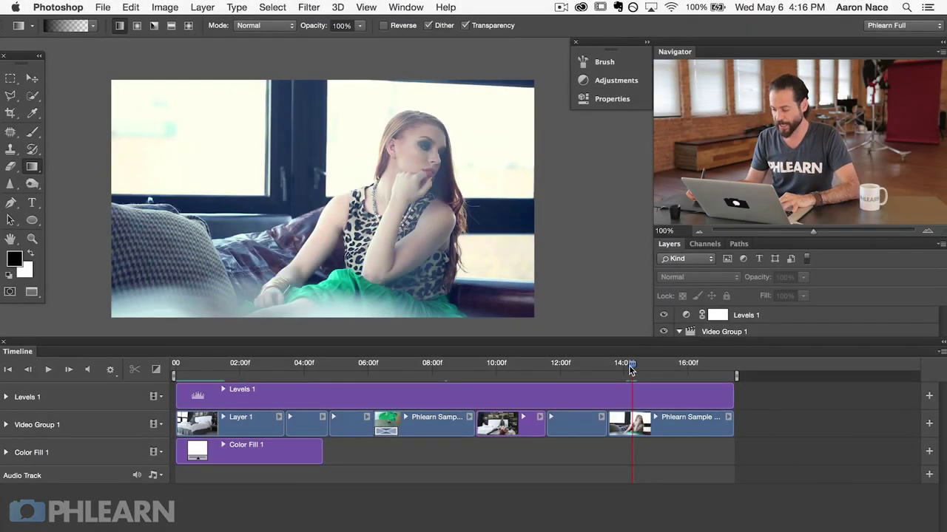
Play back from an earlier frame, then move into the final clip.
left_click_drag(630, 370, 608, 370)
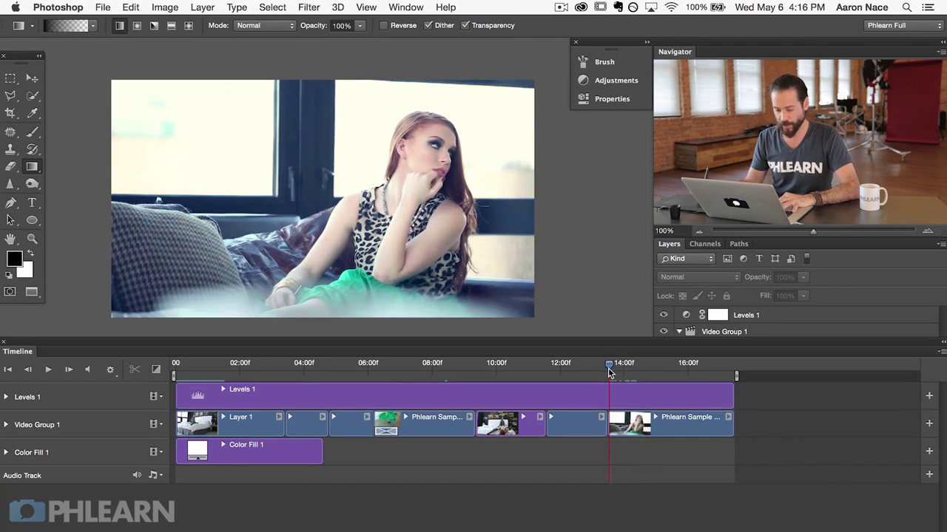
left_click(46, 370)
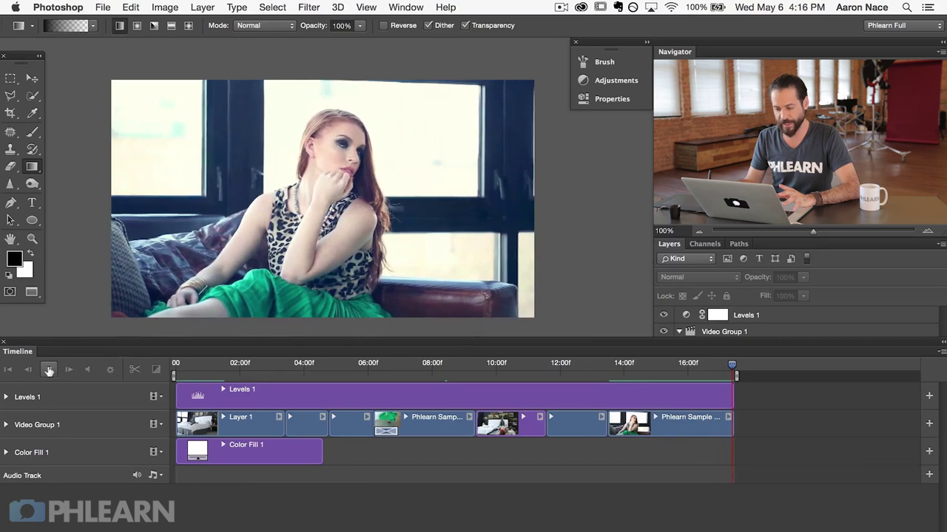
left_click(48, 370)
left_click(634, 364)
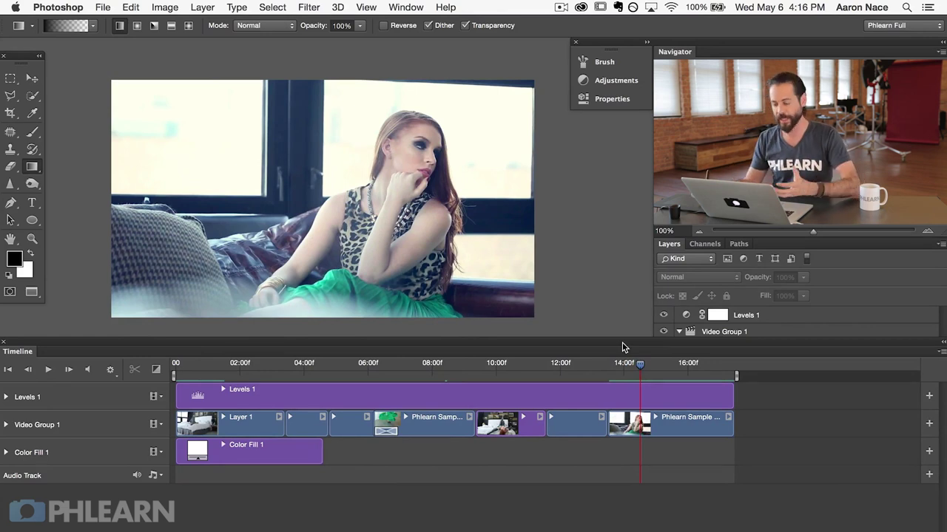
left_click_drag(648, 368, 668, 366)
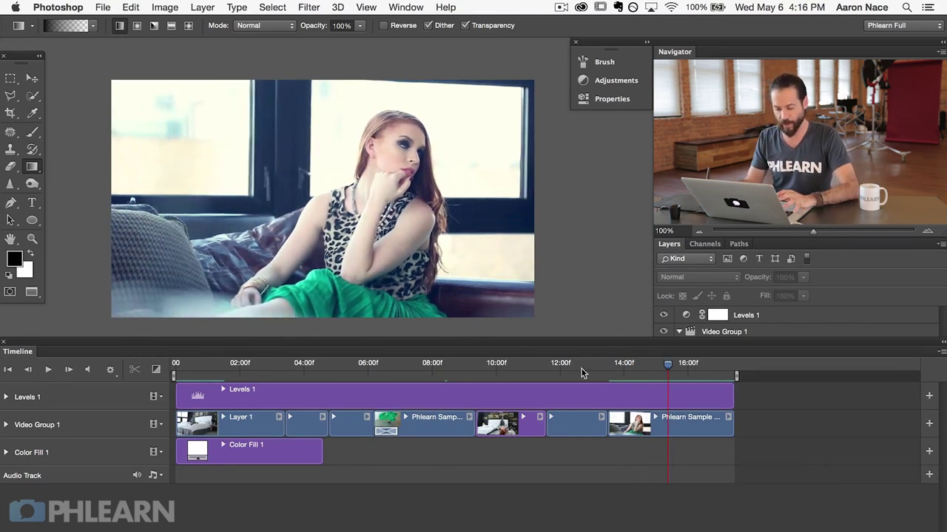
Apply Fade With White to the final clip's end and preview it.
left_click(155, 370)
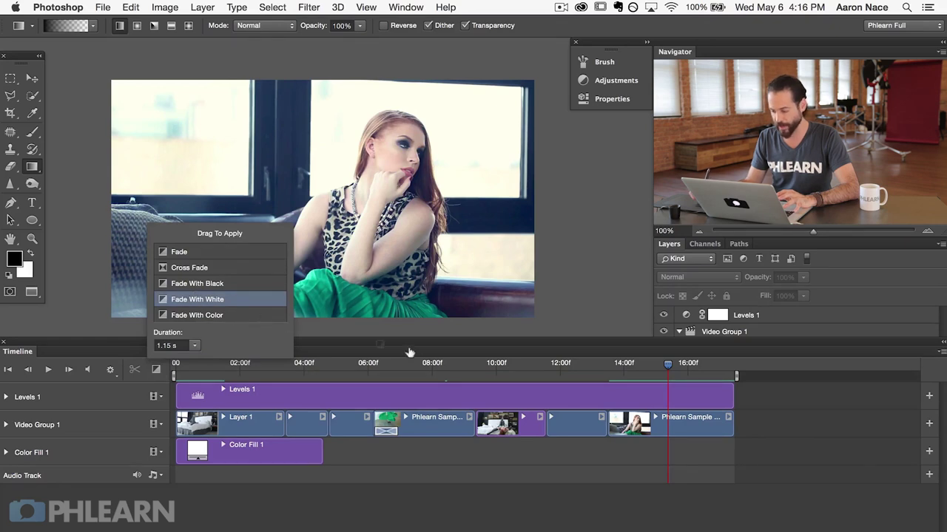
left_click_drag(675, 411, 715, 428)
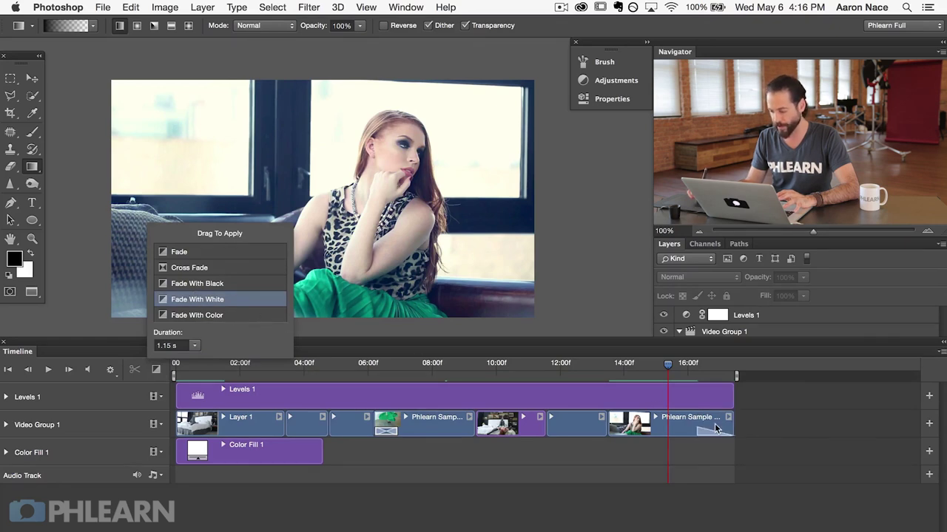
left_click_drag(669, 365, 610, 368)
left_click(48, 369)
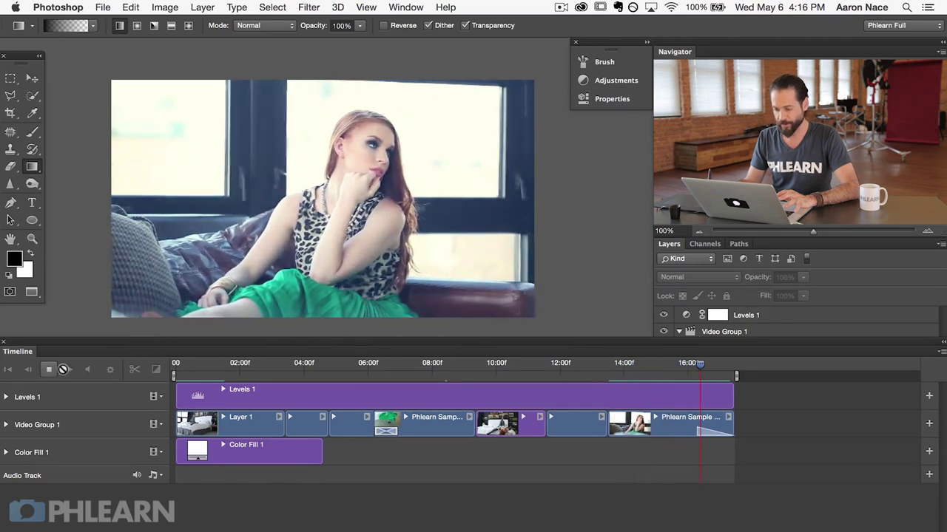
key("space")
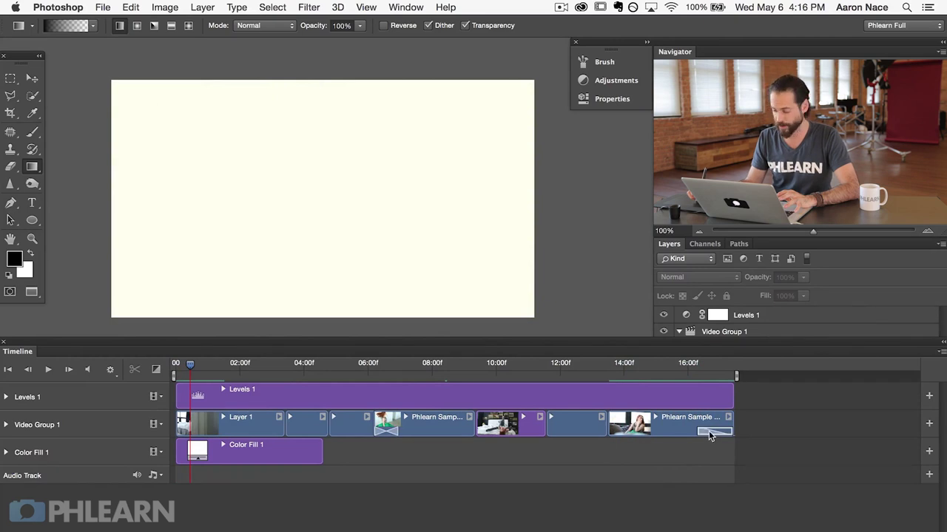
Lengthen the closing white fade, replay the ending, and return near the sequence start.
left_click_drag(696, 429, 662, 429)
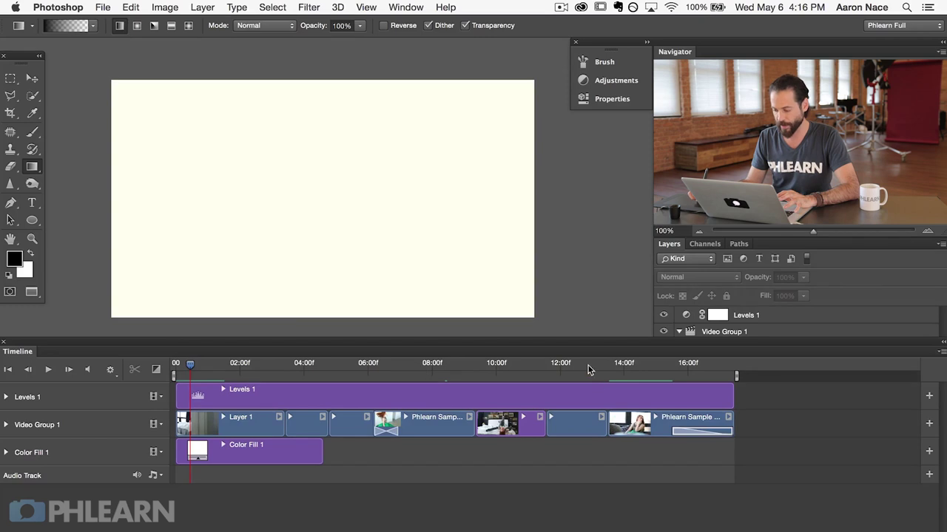
left_click(613, 366)
left_click(49, 369)
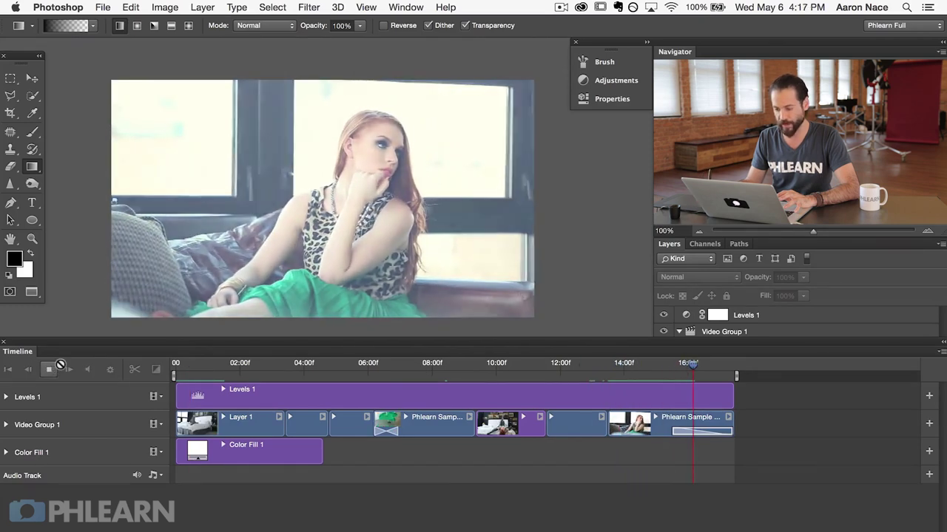
left_click_drag(175, 364, 681, 376)
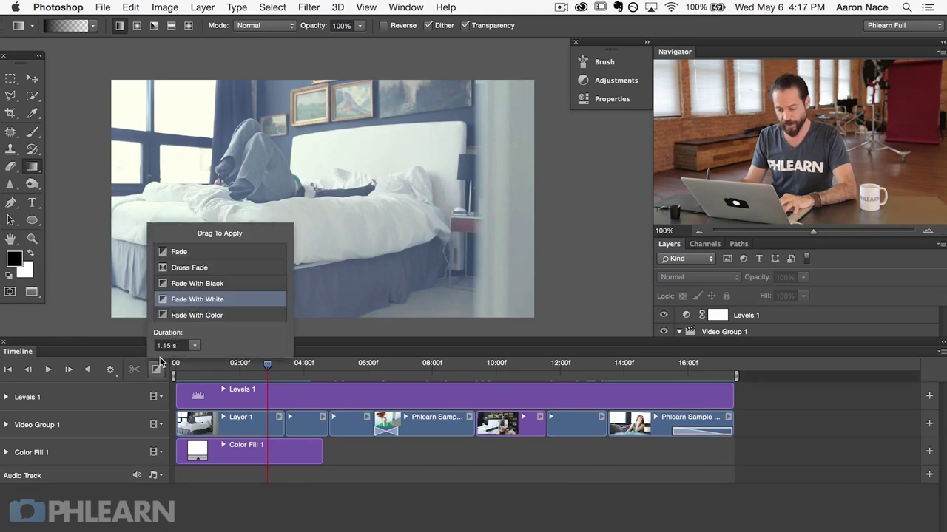
Set a 0.45 s duration and drop Cross Fades on the four clip joins.
left_click(193, 346)
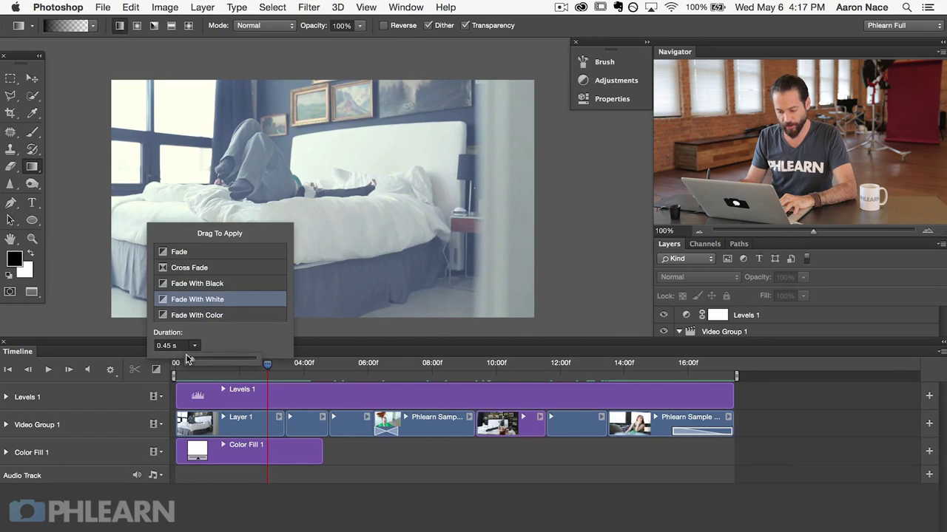
left_click(231, 334)
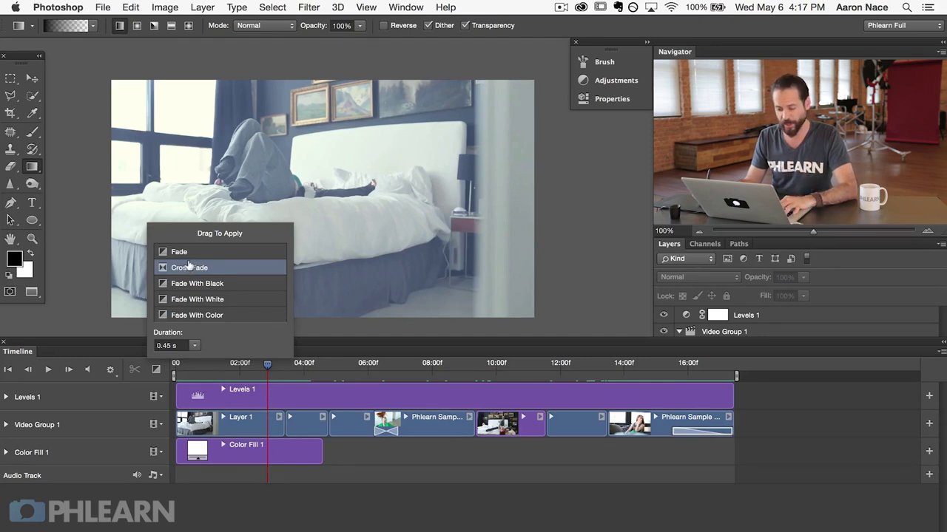
left_click_drag(285, 419, 313, 421)
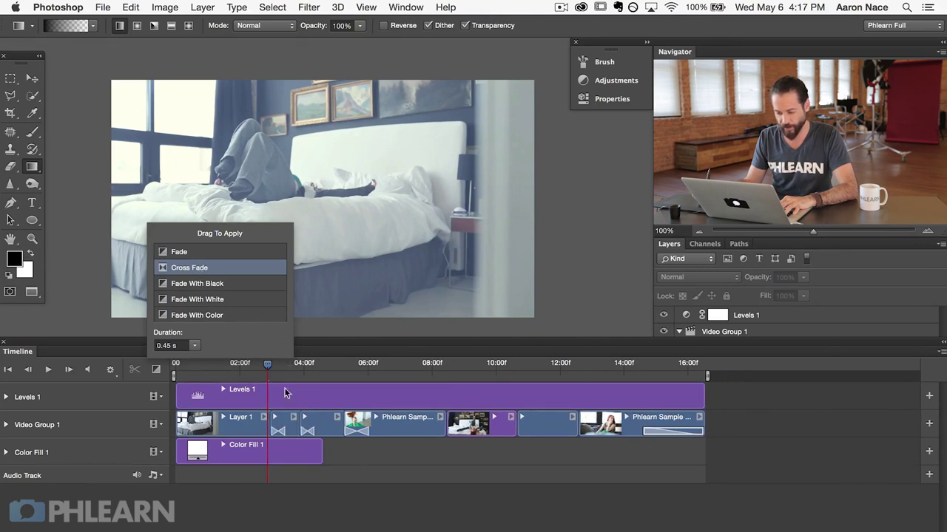
left_click_drag(447, 425, 443, 427)
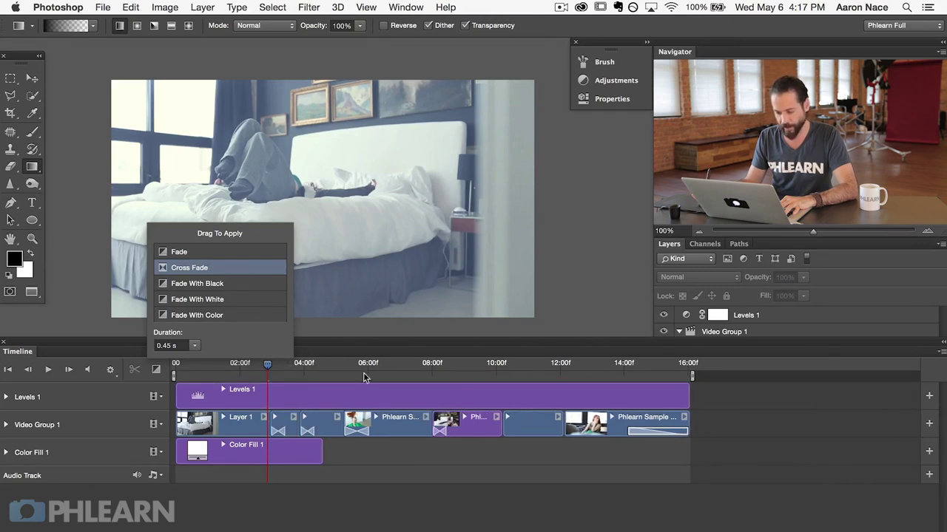
left_click_drag(503, 426, 506, 427)
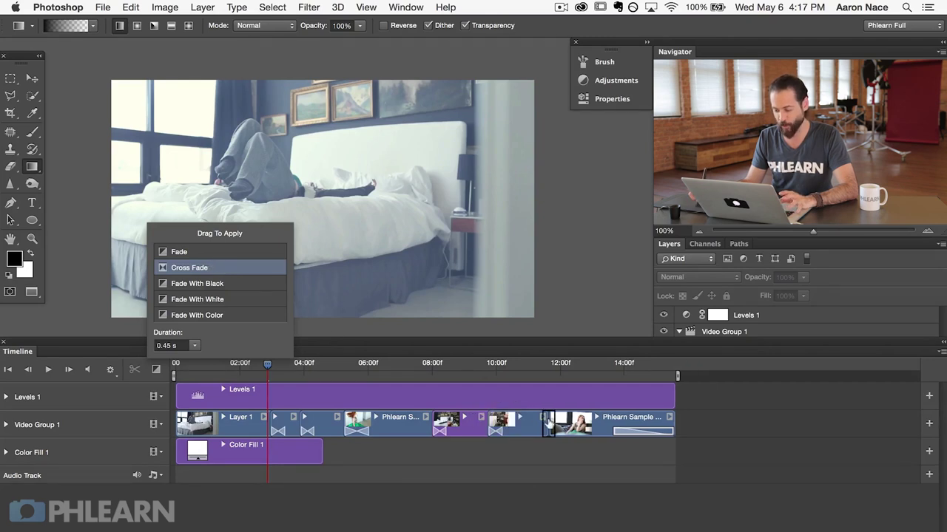
left_click_drag(548, 421, 542, 425)
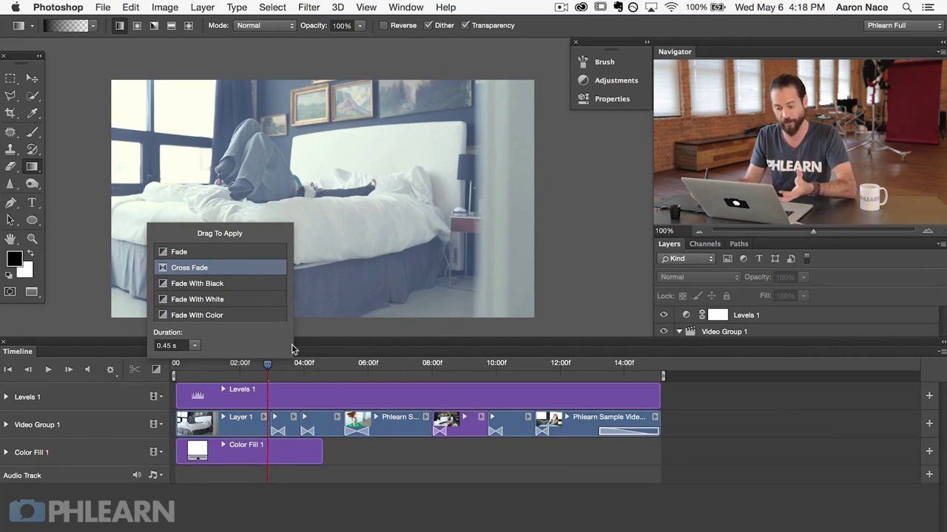
left_click(371, 352)
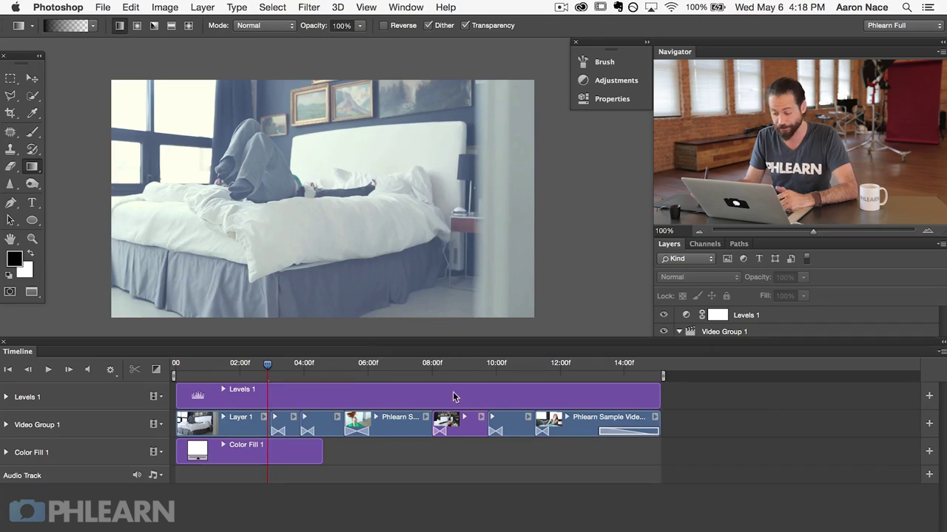
left_click_drag(268, 370, 175, 370)
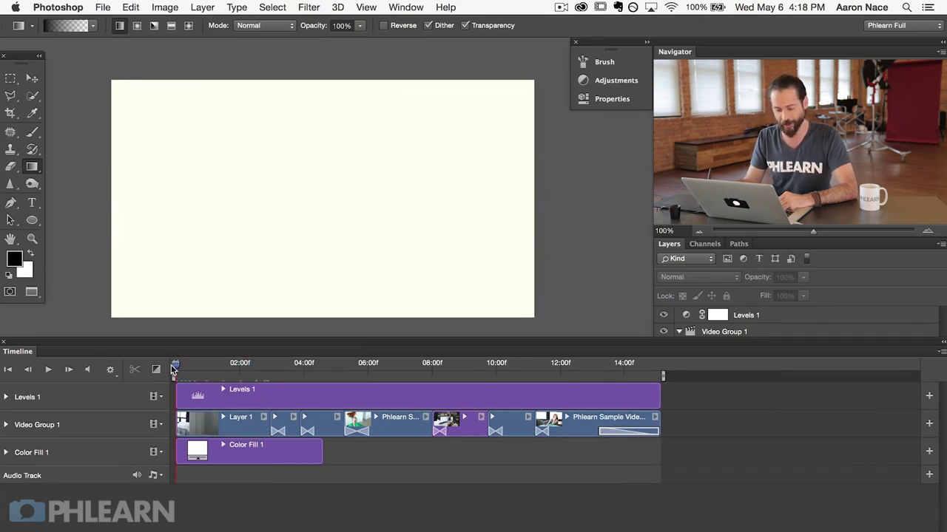
left_click(48, 370)
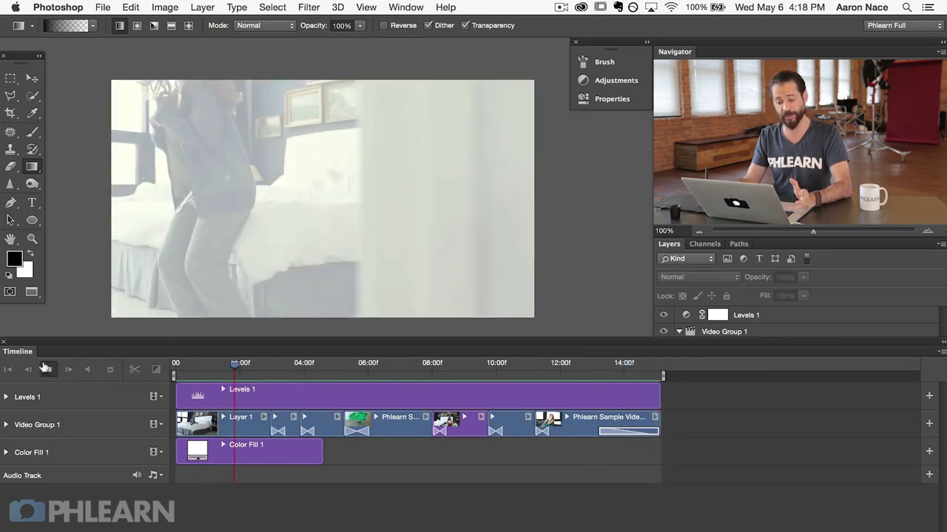
left_click(44, 368)
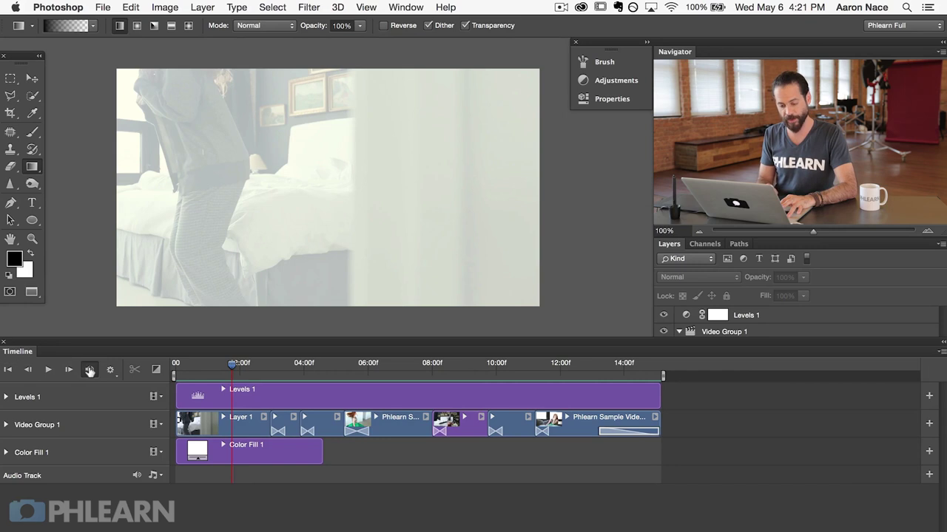
Raise the volume and play the sequence from about 02:18 to around 11:00.
left_click_drag(249, 374, 266, 369)
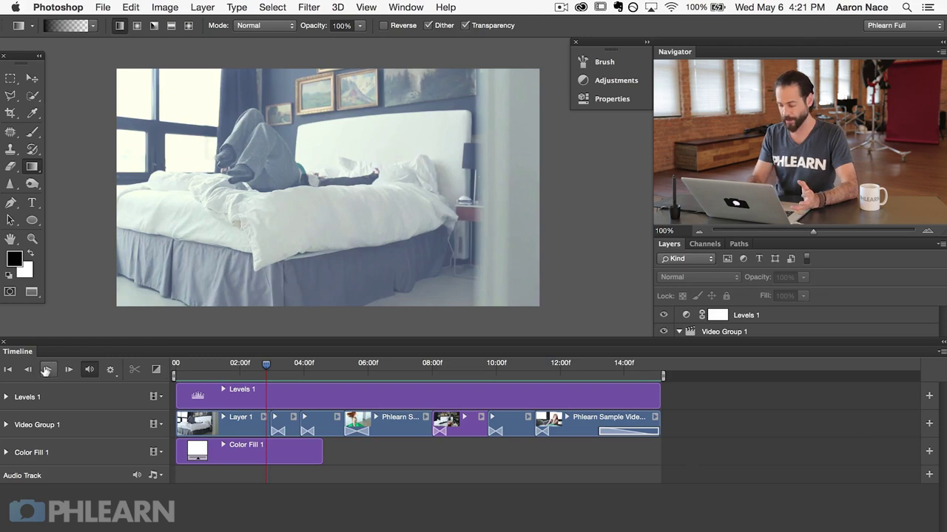
key("XF86AudioRaiseVolume")
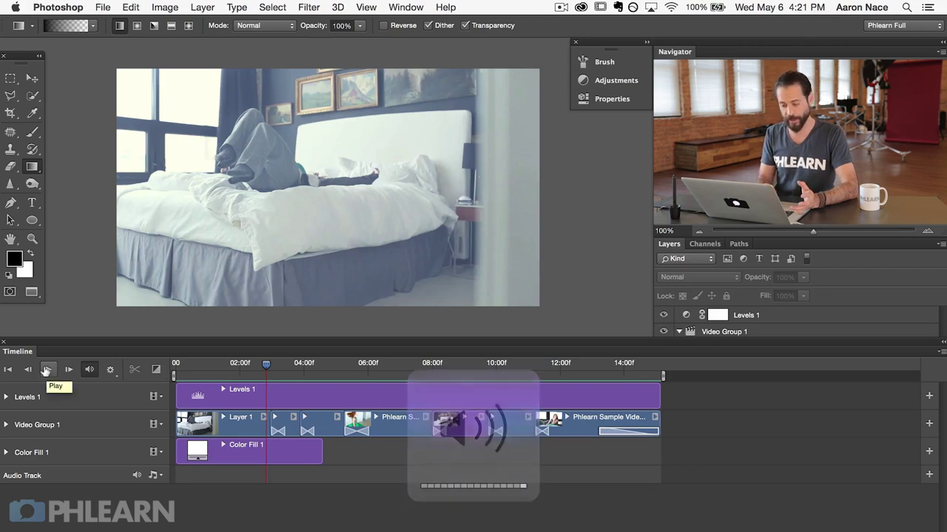
left_click(46, 370)
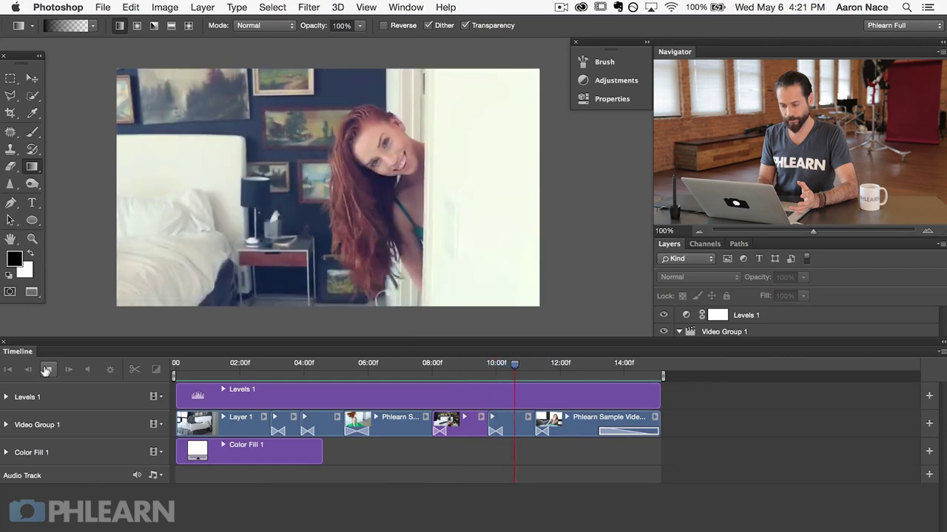
left_click(46, 370)
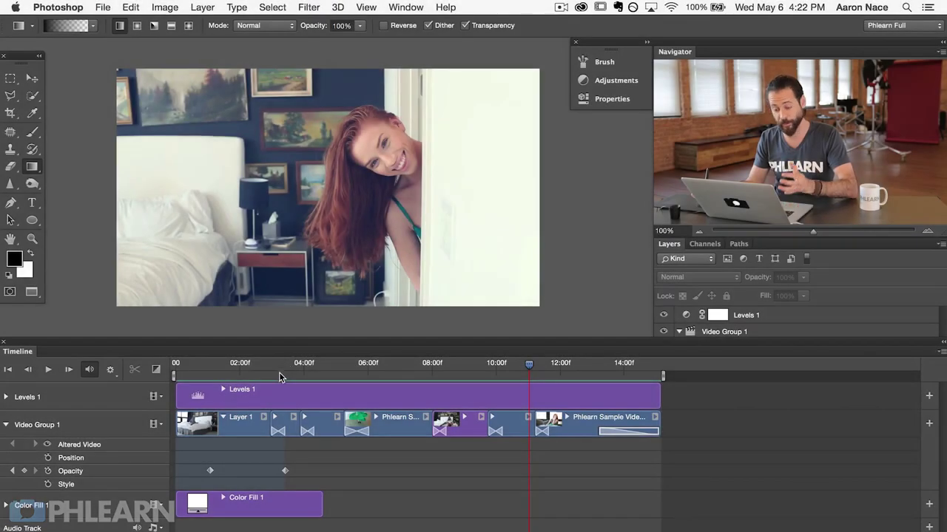
Mute the audio of Layer 1, the short clip after it, and the next clip.
right_click(246, 432)
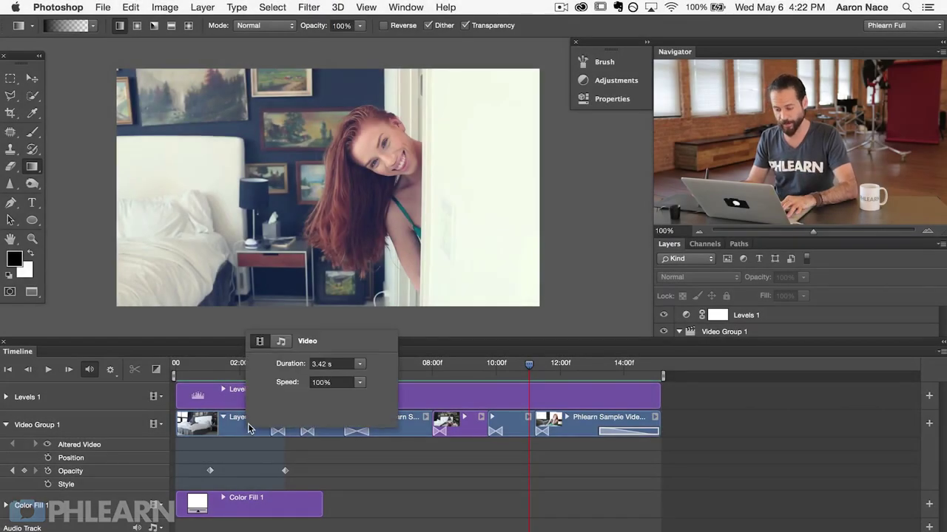
left_click(282, 342)
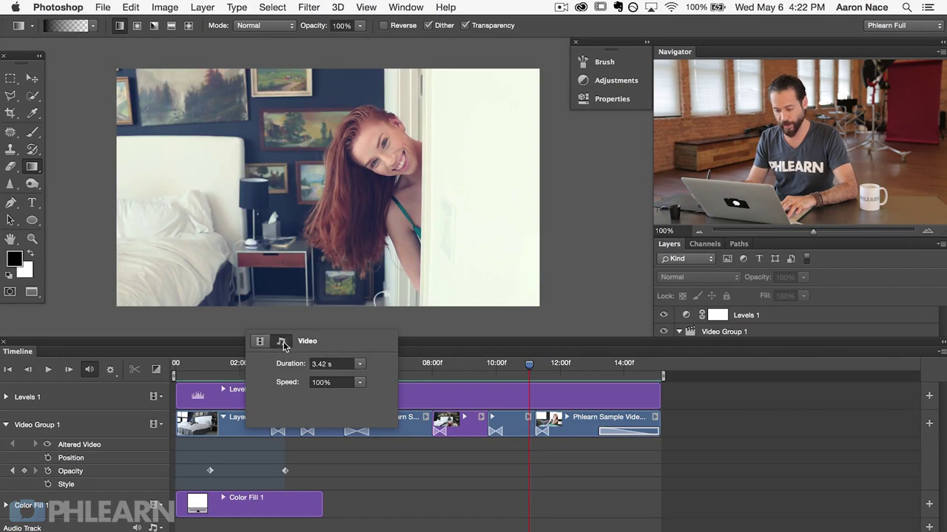
left_click(322, 432)
left_click(287, 425)
right_click(281, 418)
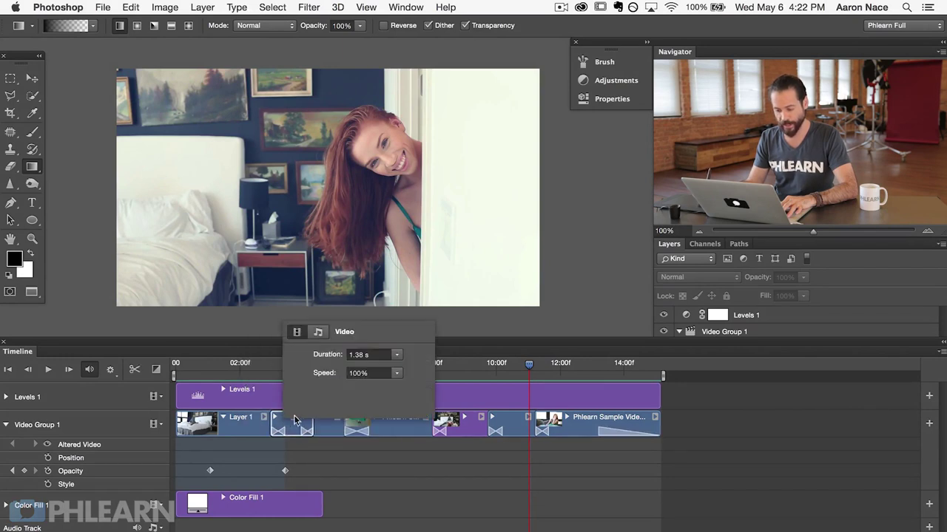
left_click(317, 332)
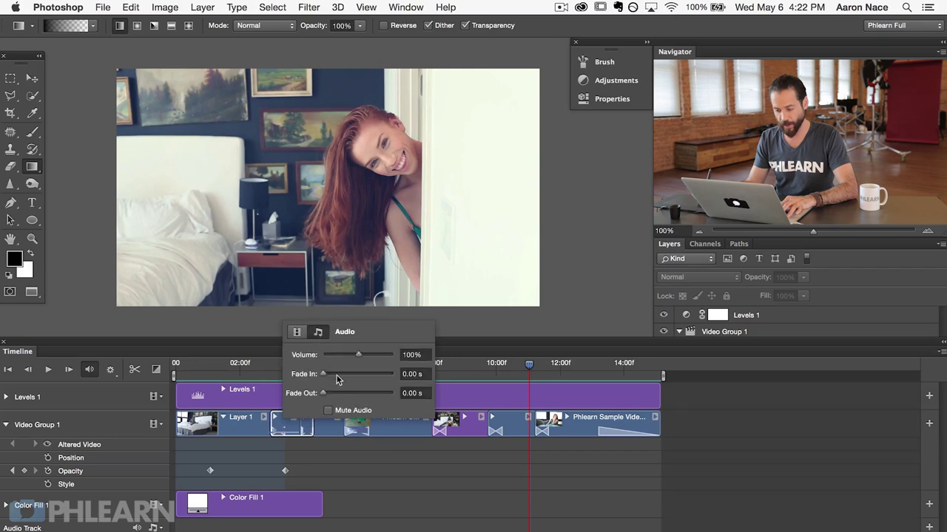
left_click(331, 427)
right_click(337, 427)
left_click(364, 336)
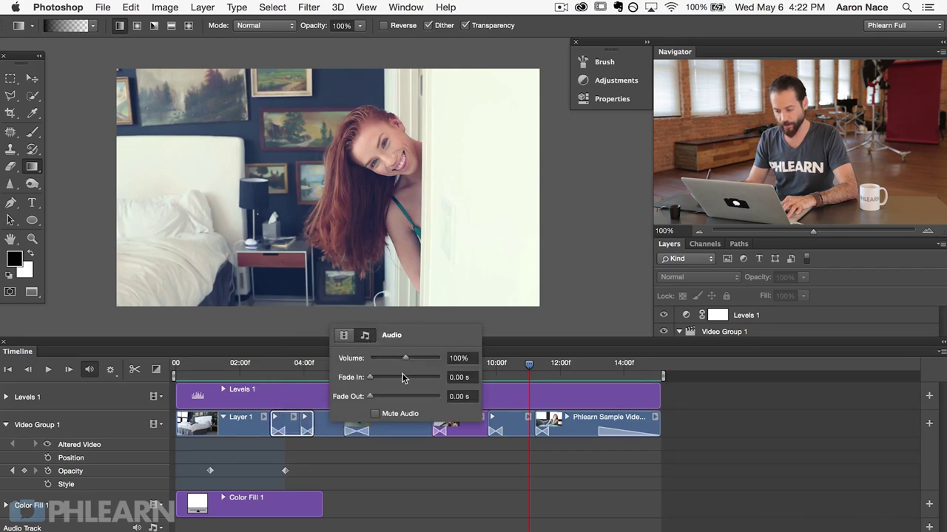
left_click(378, 435)
Mute the audio of the green-thumbnail clip and the remaining clips through the last one.
right_click(390, 432)
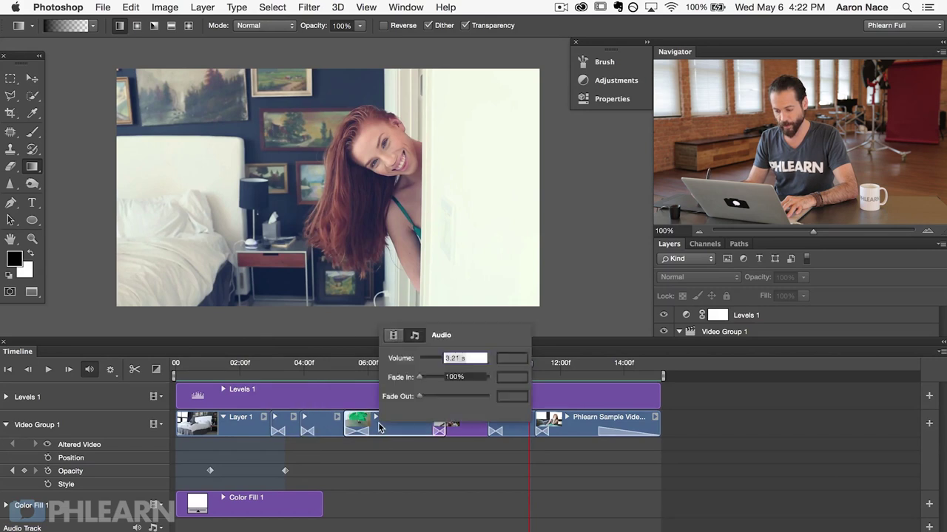
left_click(415, 336)
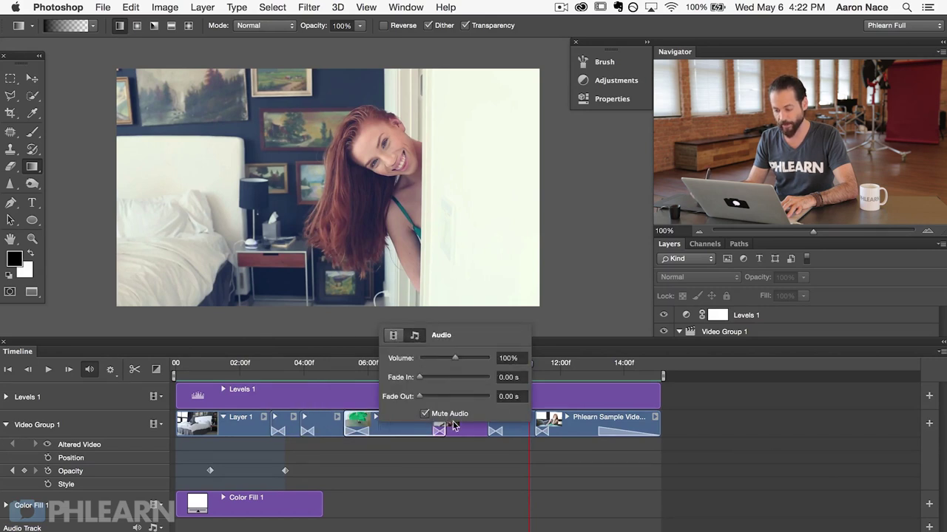
left_click(464, 429)
right_click(459, 420)
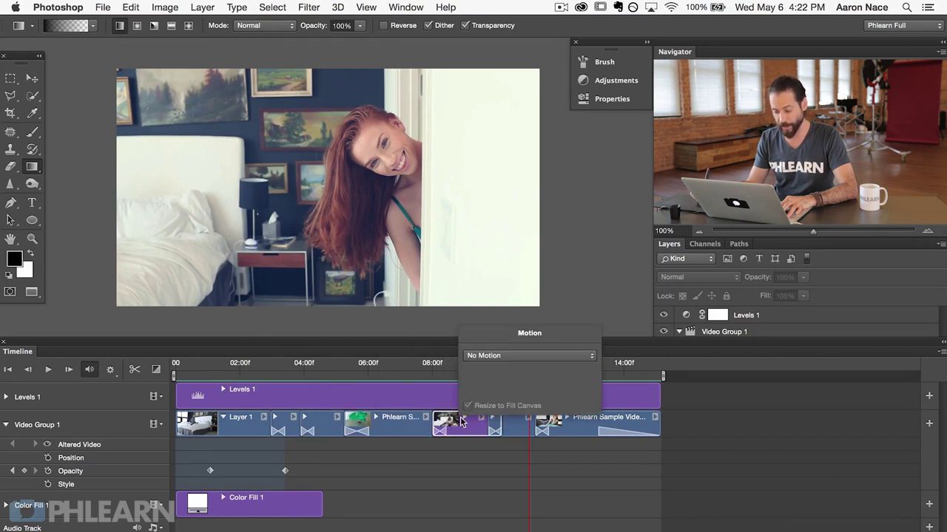
left_click(519, 433)
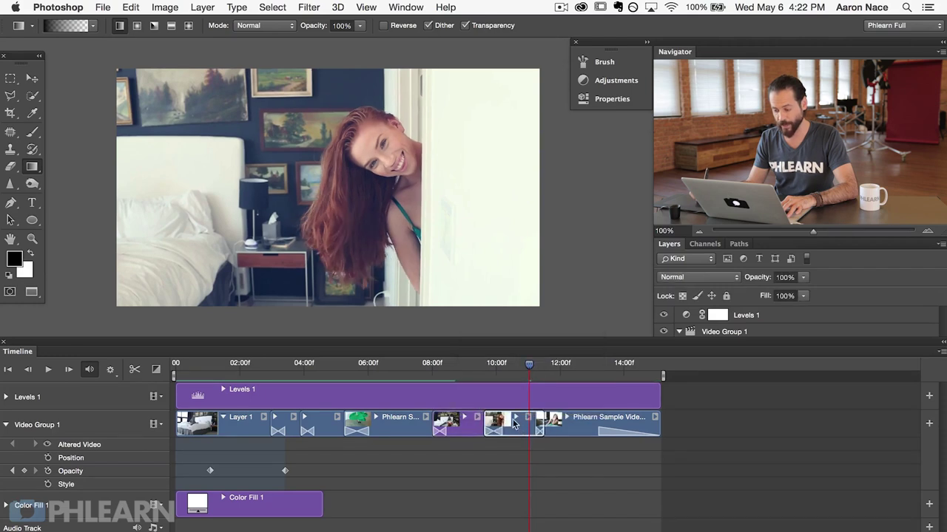
left_click(514, 417)
left_click(547, 336)
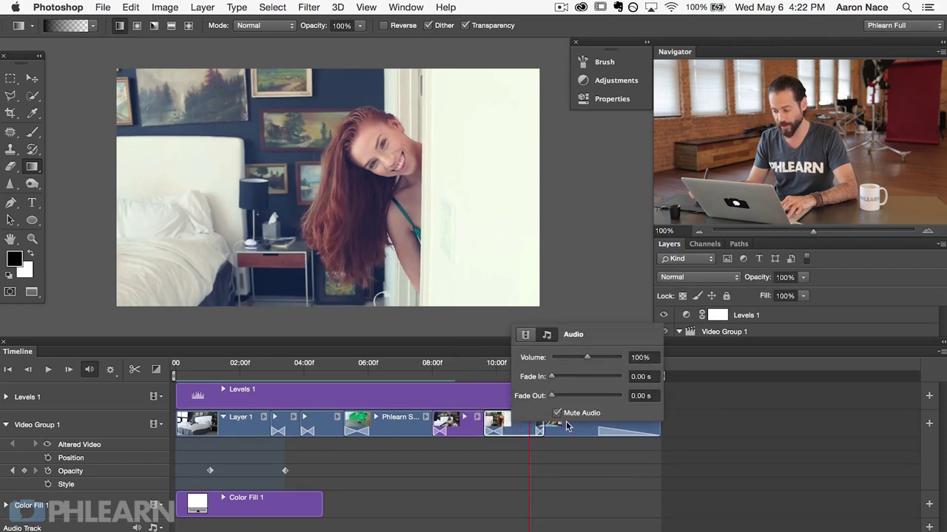
left_click(584, 432)
left_click(568, 417)
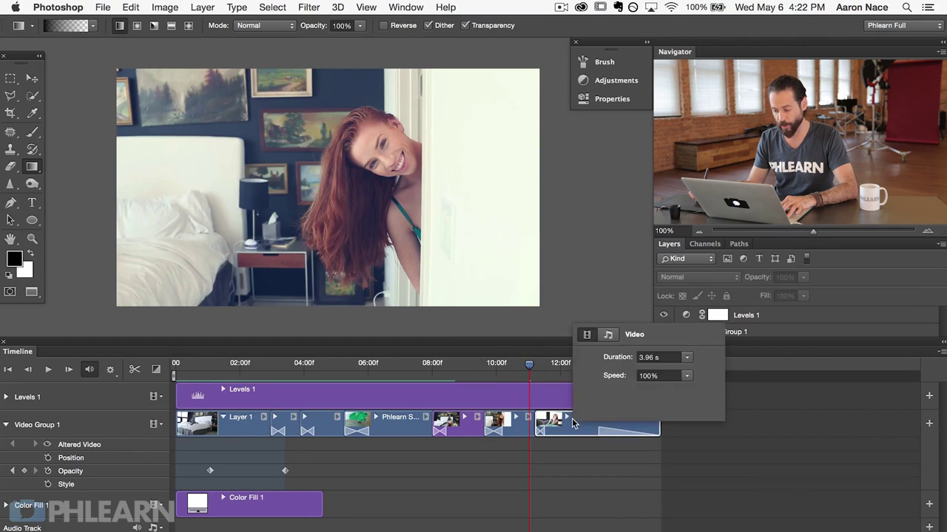
left_click(607, 336)
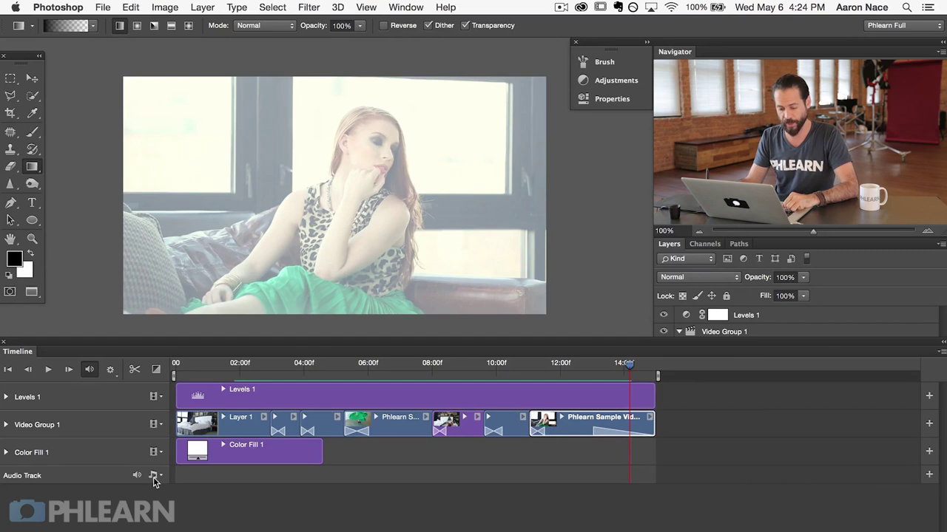
Choose Add Audio from the Audio Track's music-note menu.
left_click(161, 477)
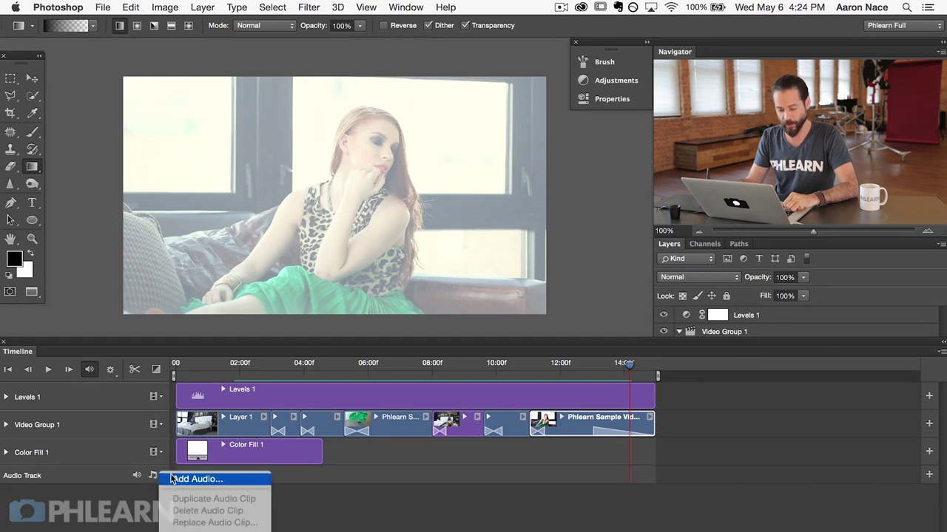
left_click(172, 481)
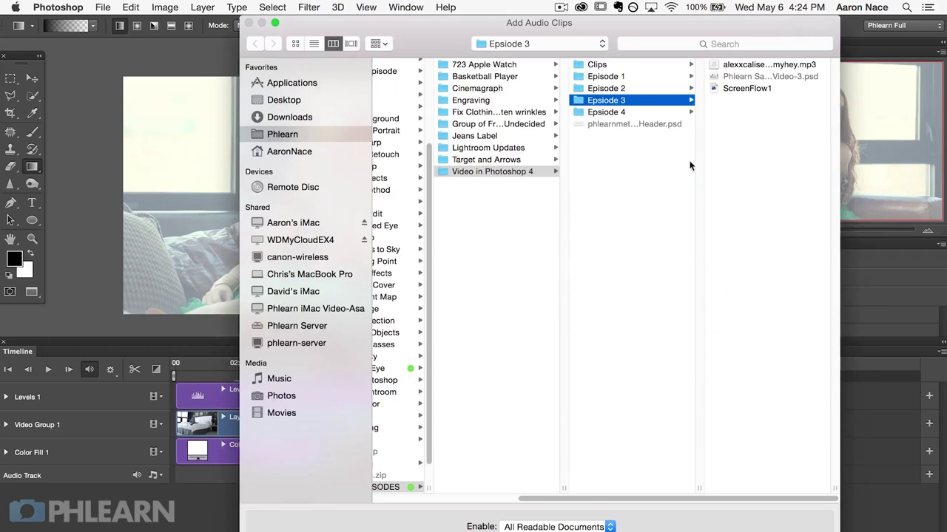
Preview the alexxcalise_touchmyhey mp3 from Episode 3 and add it to the Audio Track.
left_click(752, 65)
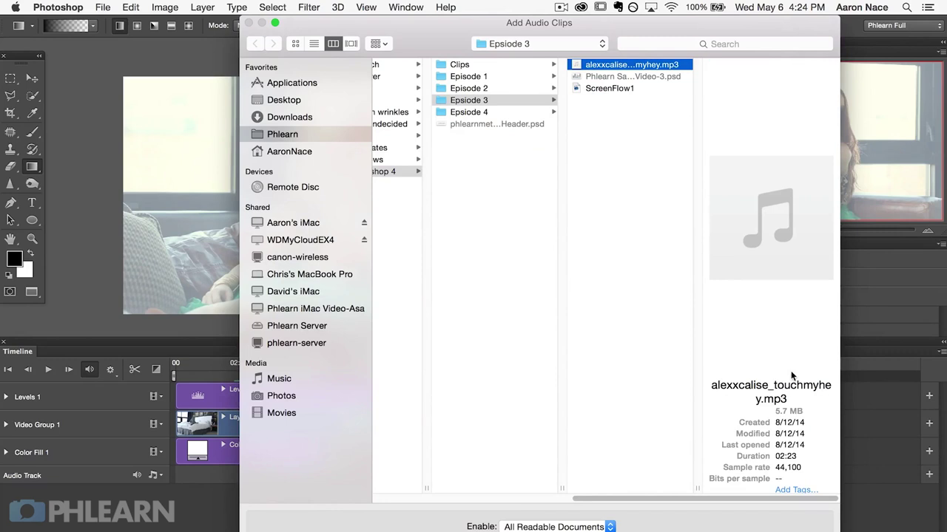
key("space")
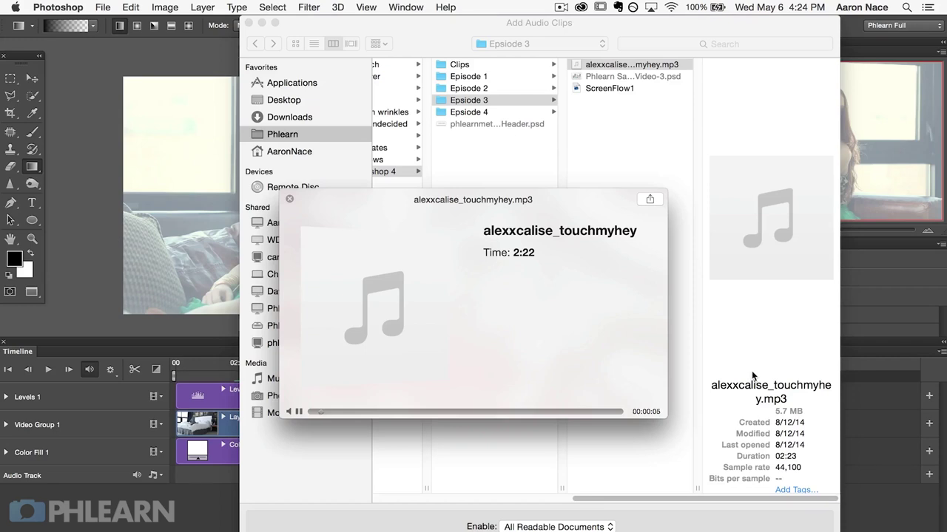
key("space")
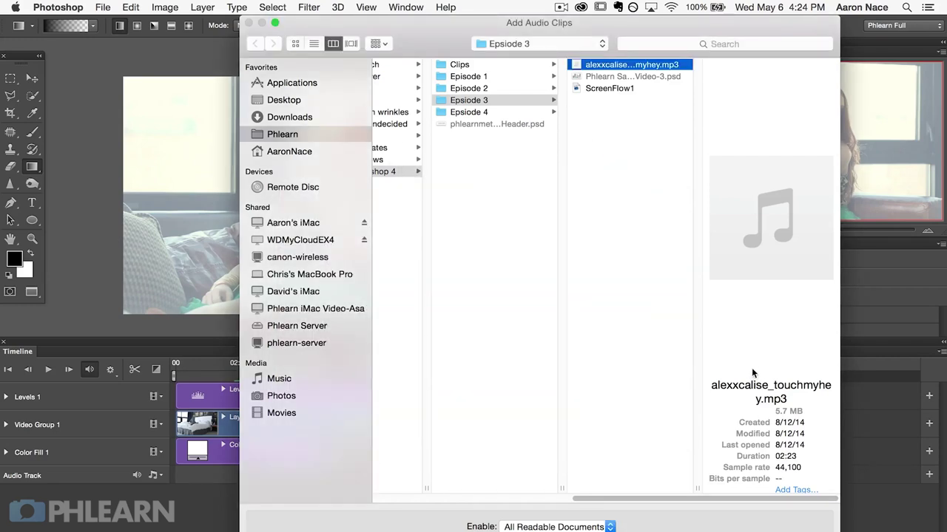
key("XF86AudioLowerVolume")
key("XF86AudioLowerVolume")
key("XF86AudioLowerVolume")
key("XF86AudioLowerVolume")
key("XF86AudioLowerVolume")
key("Return")
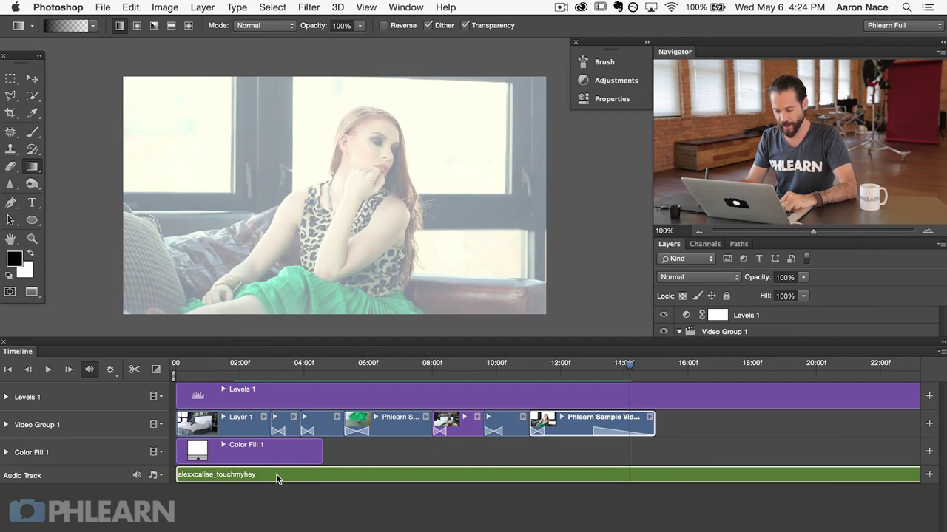
Trim the music clip's end so it stops with the video clips at 15:00.
scroll(547, 426, "down", 5)
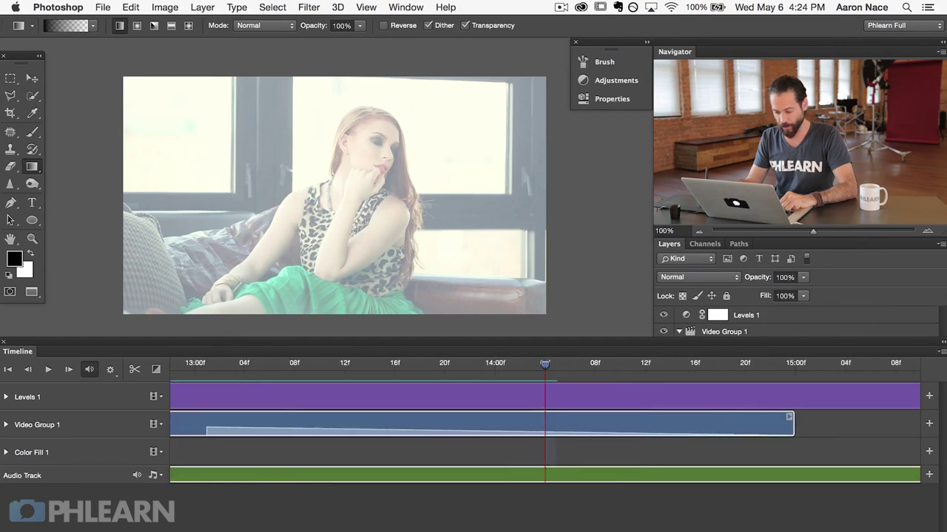
scroll(547, 425, "down", 5)
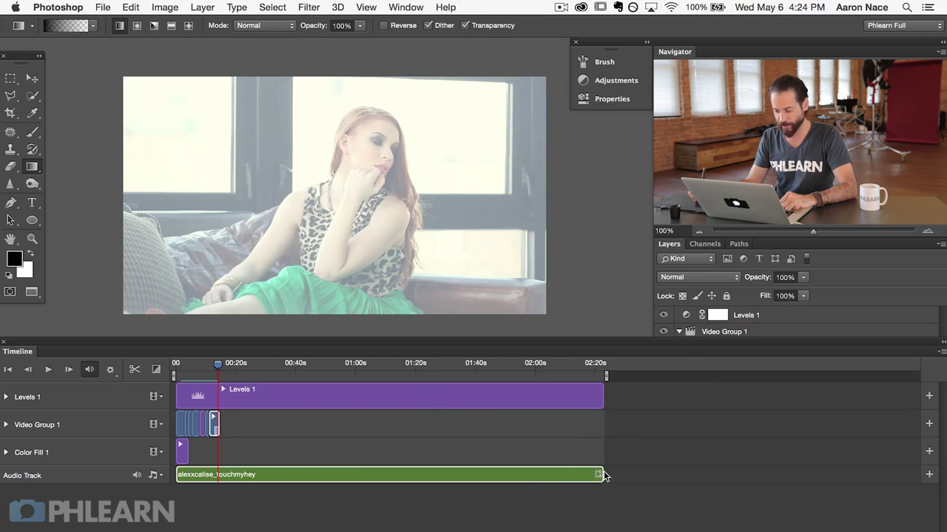
left_click_drag(604, 475, 220, 467)
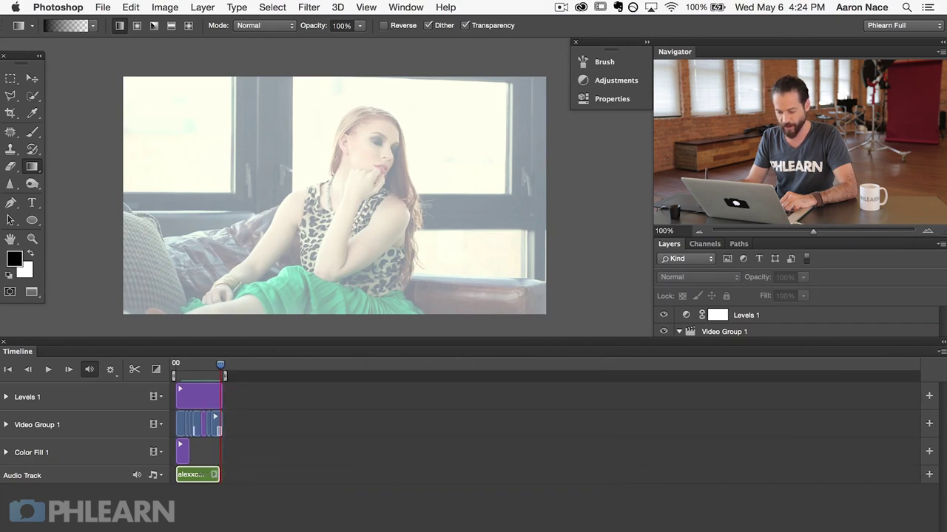
scroll(411, 425, "up", 5)
left_click_drag(540, 472, 649, 474)
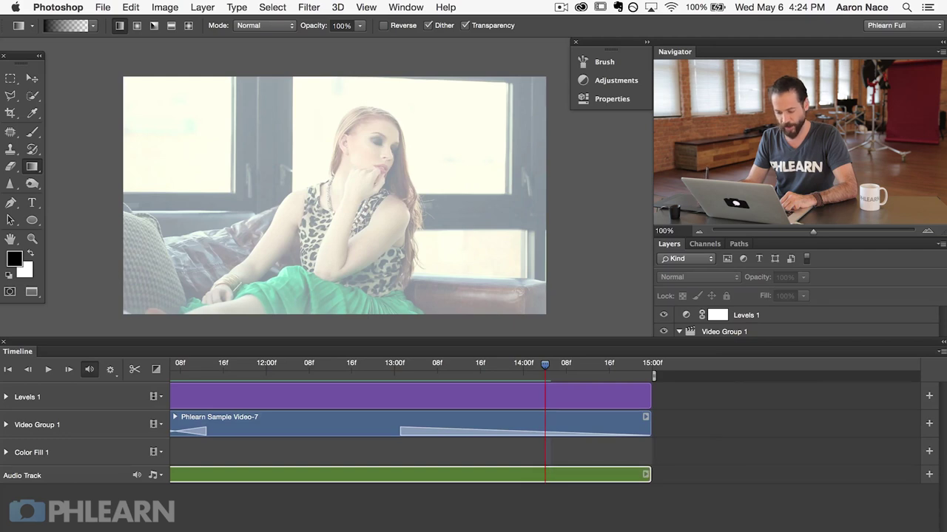
scroll(650, 473, "up", 2)
scroll(280, 476, "down", 4)
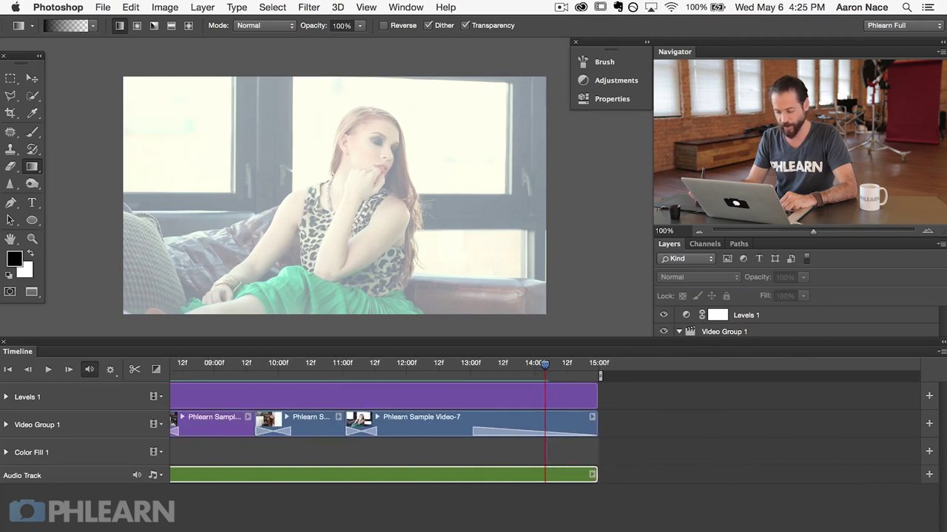
scroll(238, 427, "left", 10)
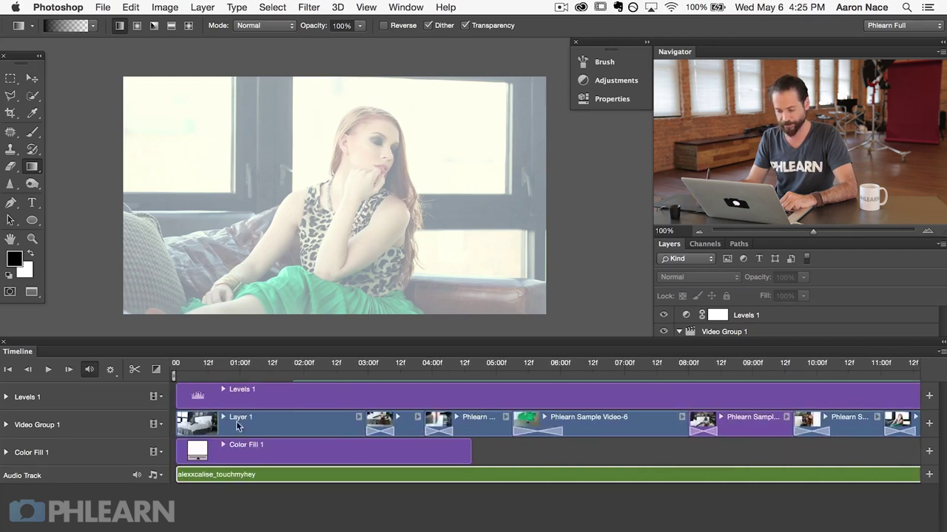
Play the timeline from the first frame to hear the music against the video.
left_click(211, 363)
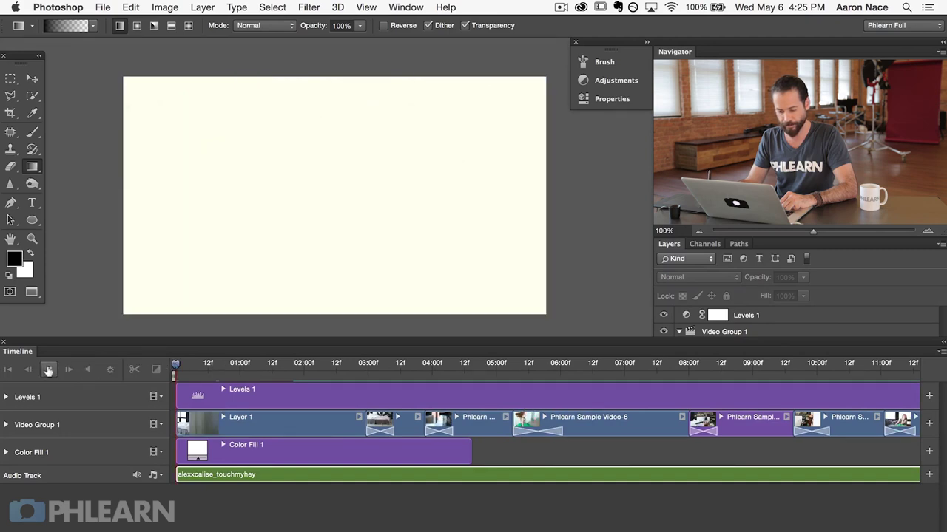
left_click(49, 369)
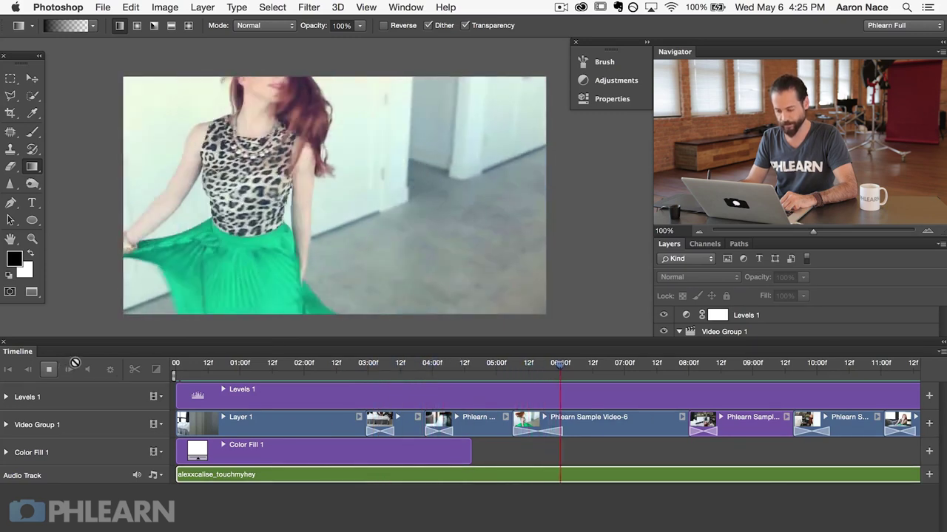
key("space")
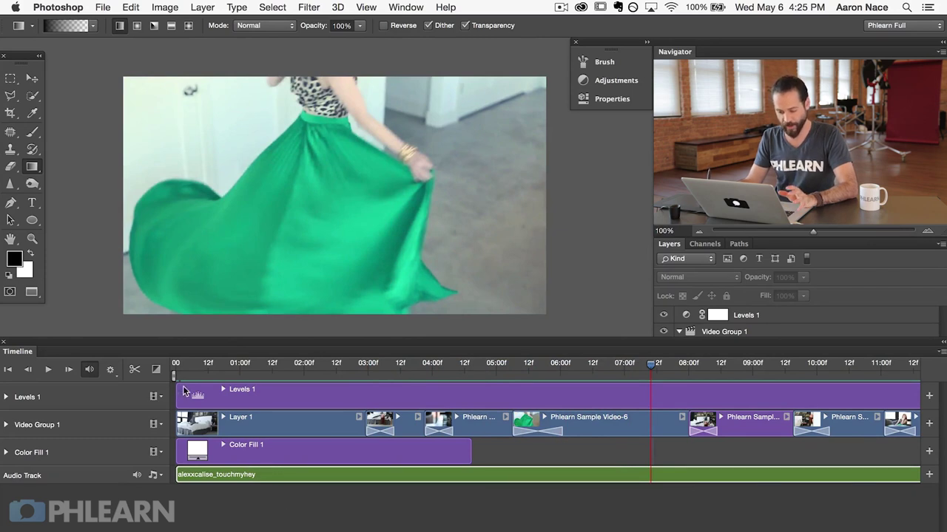
left_click(180, 363)
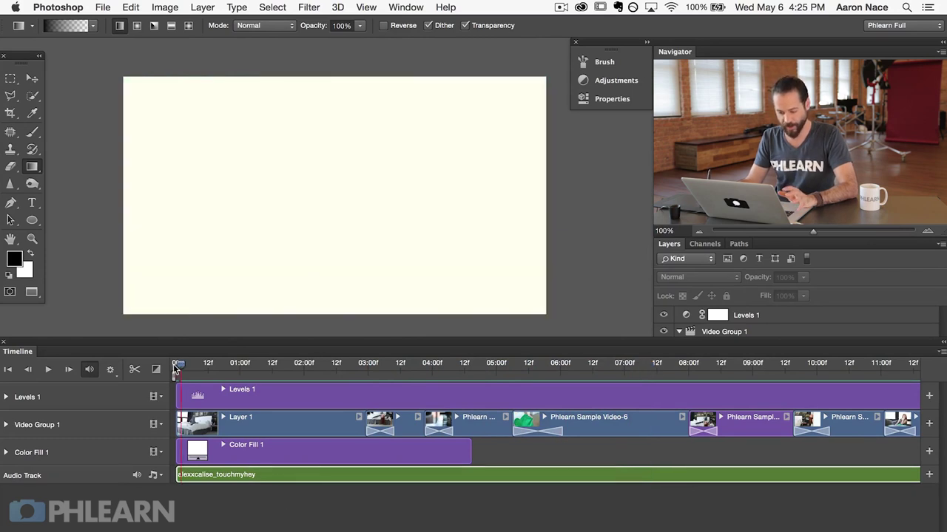
left_click(49, 369)
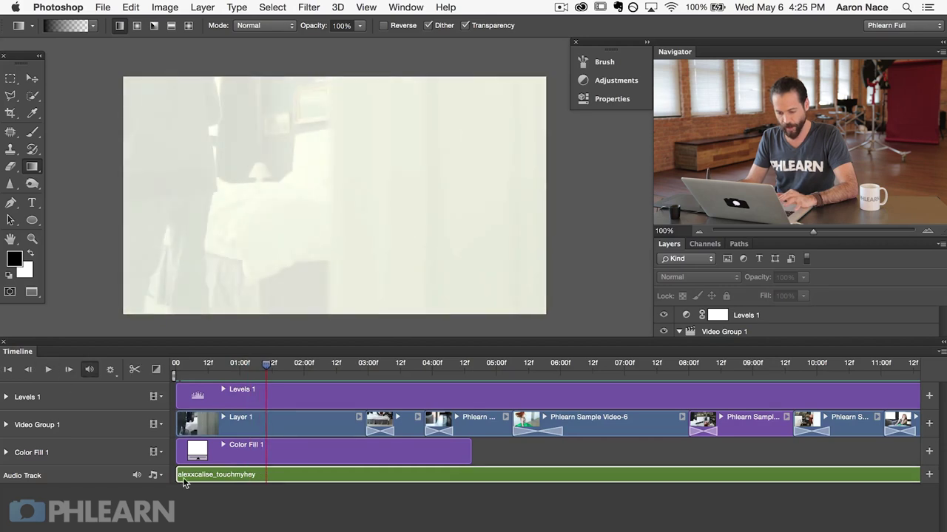
Trim the beginning off the music clip and replay from the start to check it.
left_click_drag(176, 471, 213, 471)
left_click(185, 366)
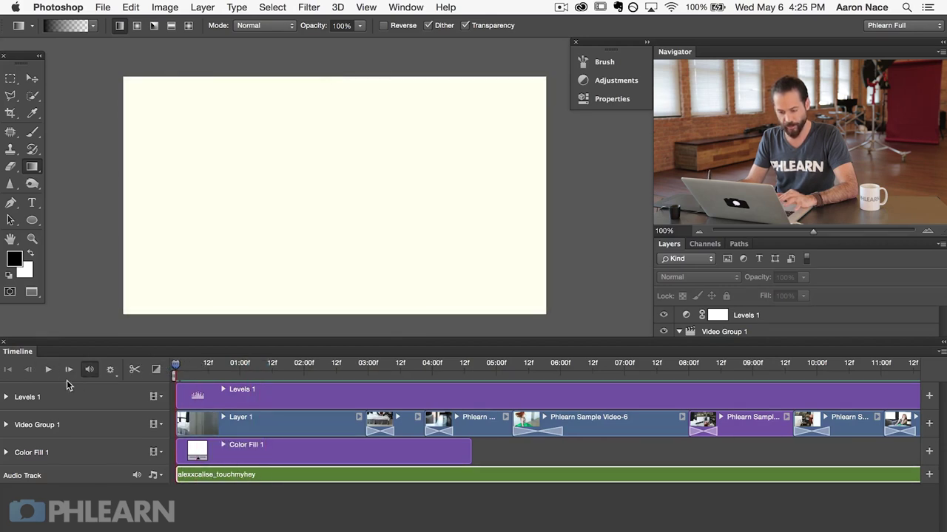
left_click(49, 368)
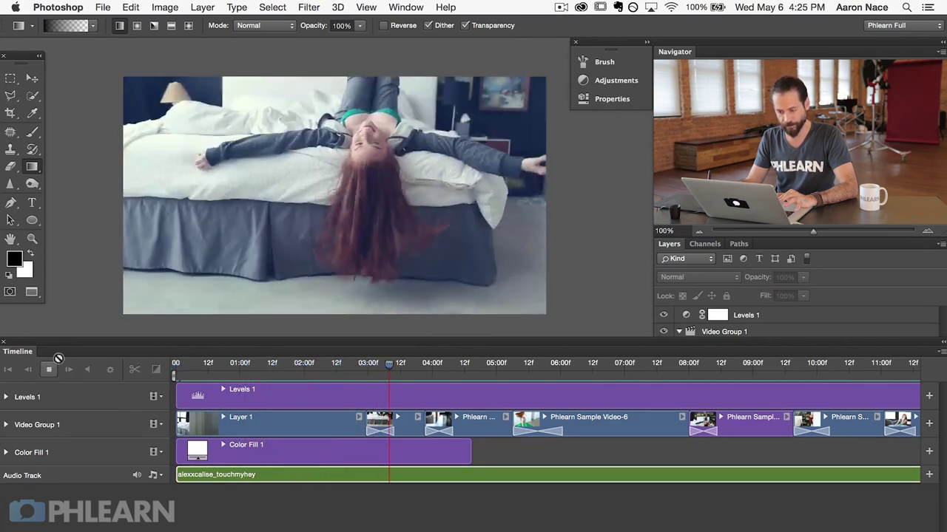
left_click(49, 368)
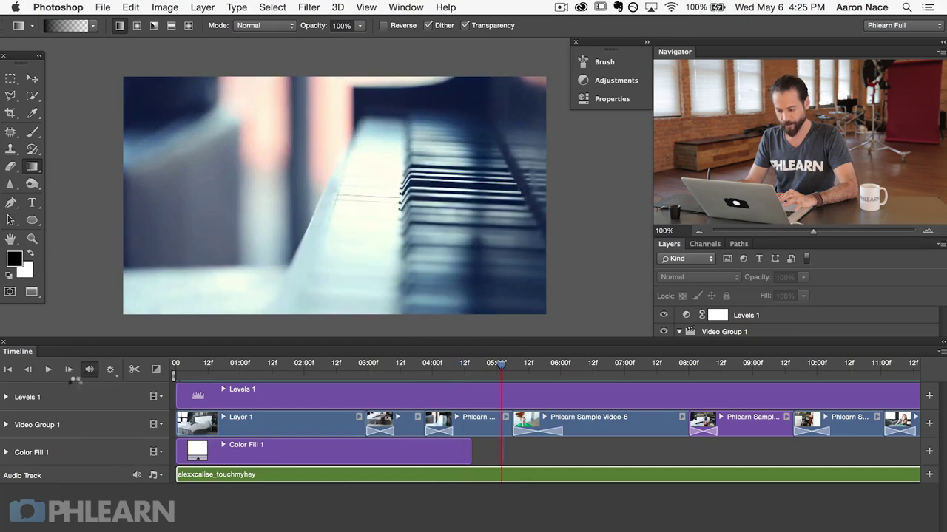
scroll(547, 429, "down", 4)
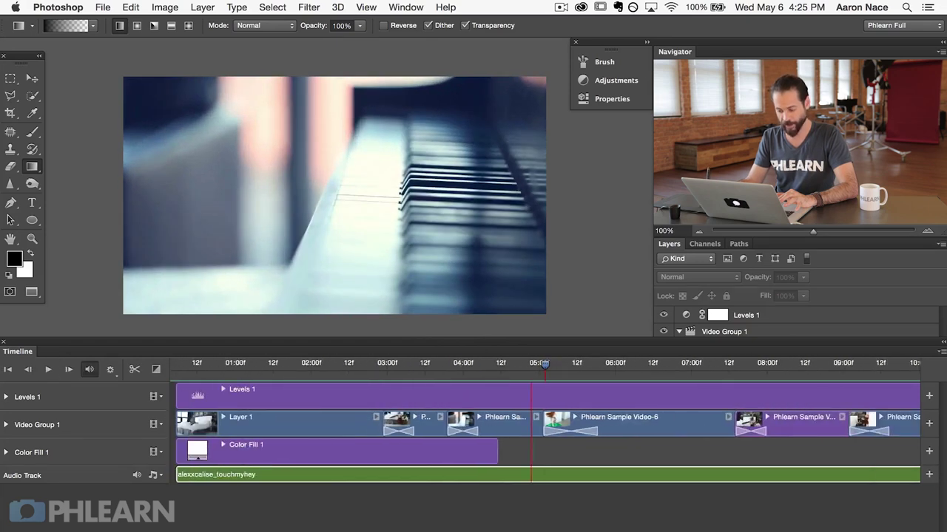
Extend the music clip's right edge so it ends exactly with the video at 15:00.
key("Home")
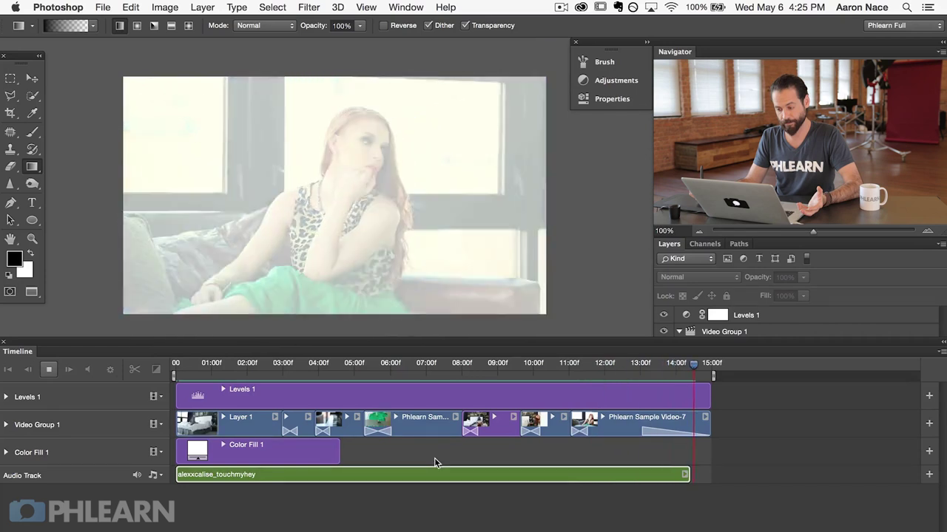
key("space")
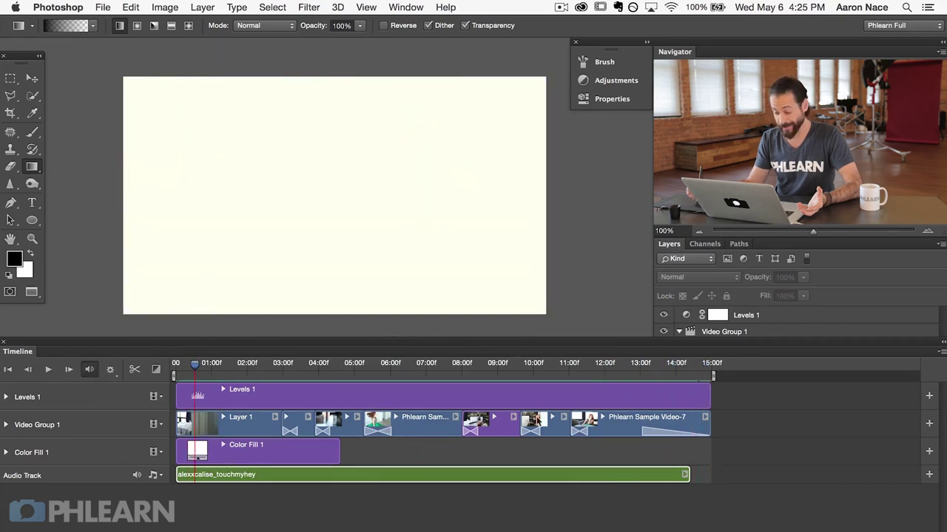
left_click_drag(686, 474, 708, 474)
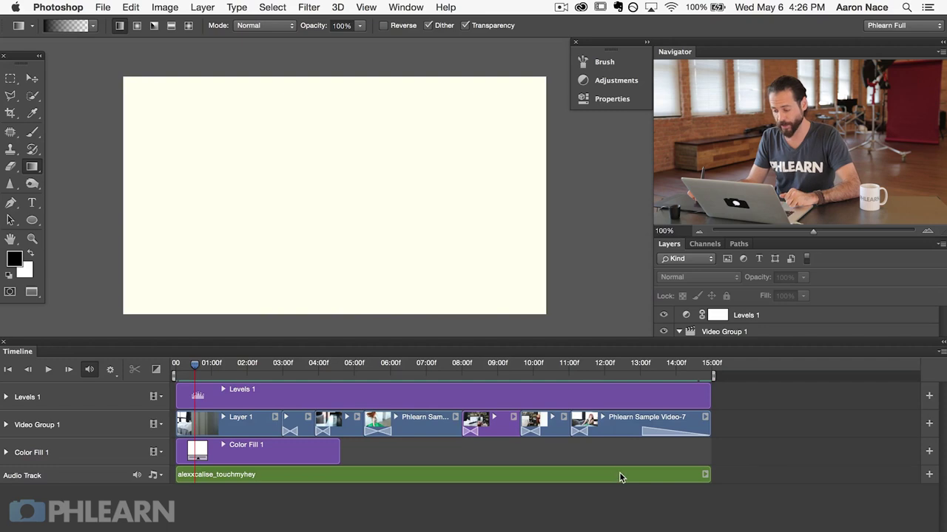
Give the music clip a 1.12 s fade-out and play from about 12:00 to hear it.
right_click(620, 477)
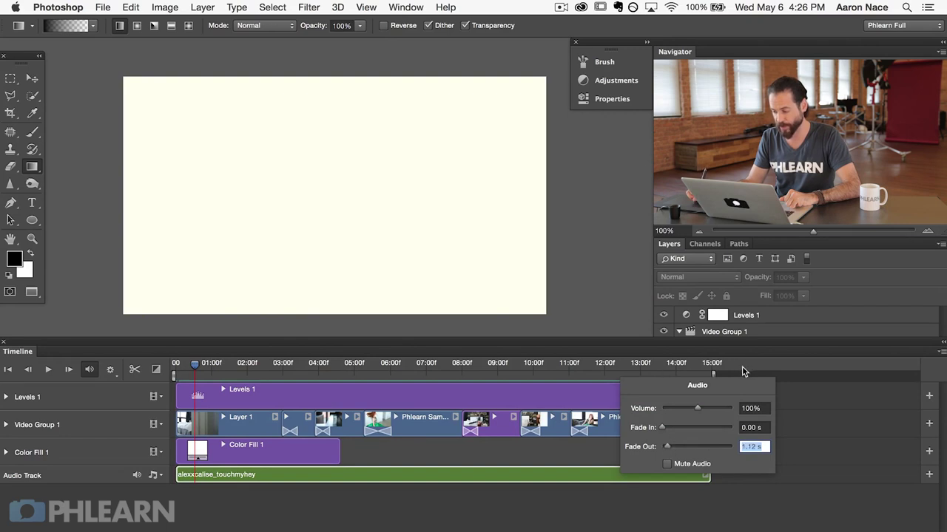
left_click_drag(742, 371, 608, 371)
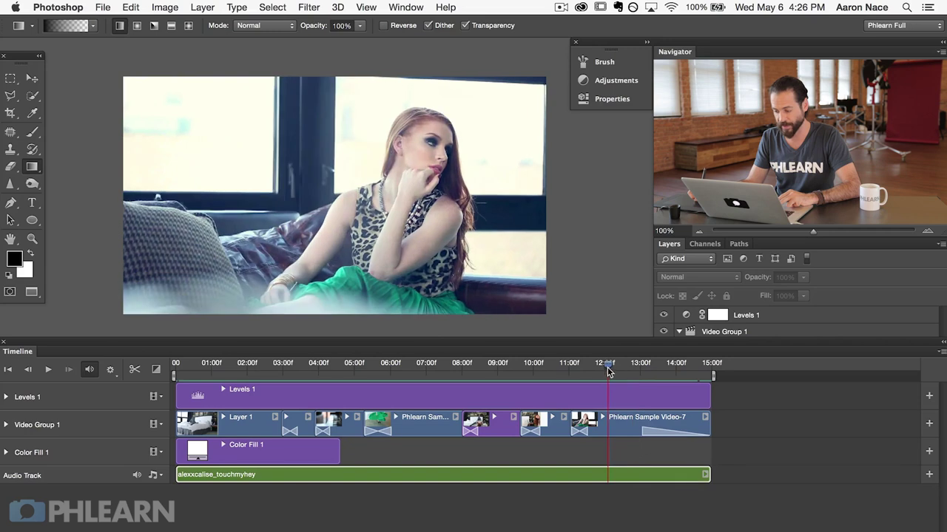
left_click(46, 370)
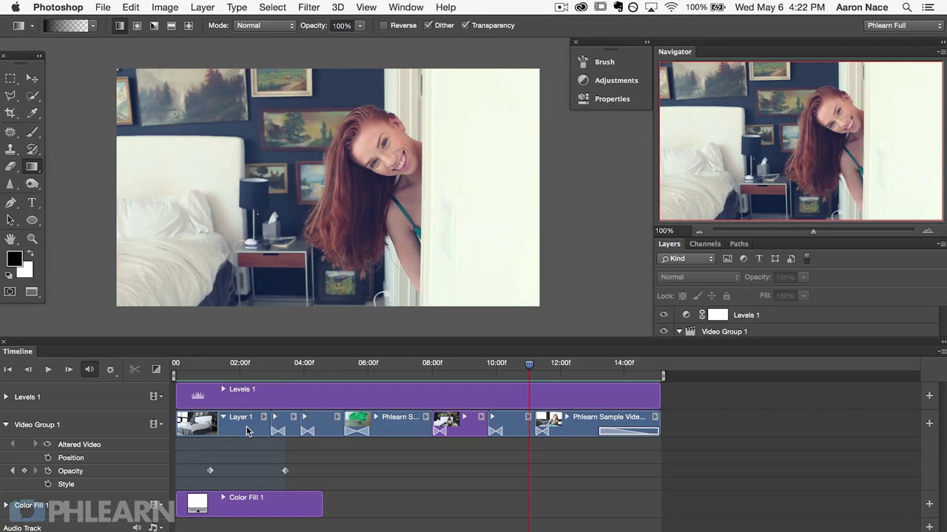
Check the first clip's audio settings, then re-add the alexxcalise_touchmyhey mp3 to the Audio Track.
right_click(246, 432)
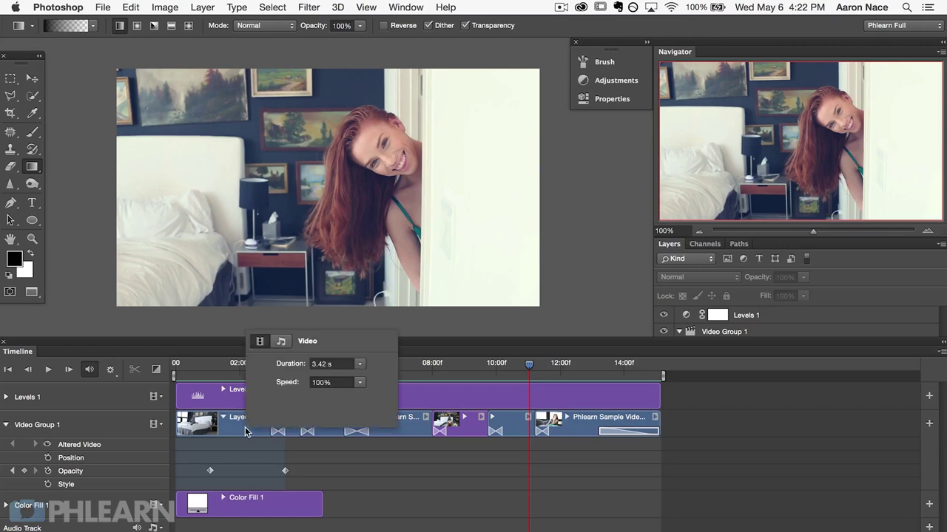
left_click(281, 342)
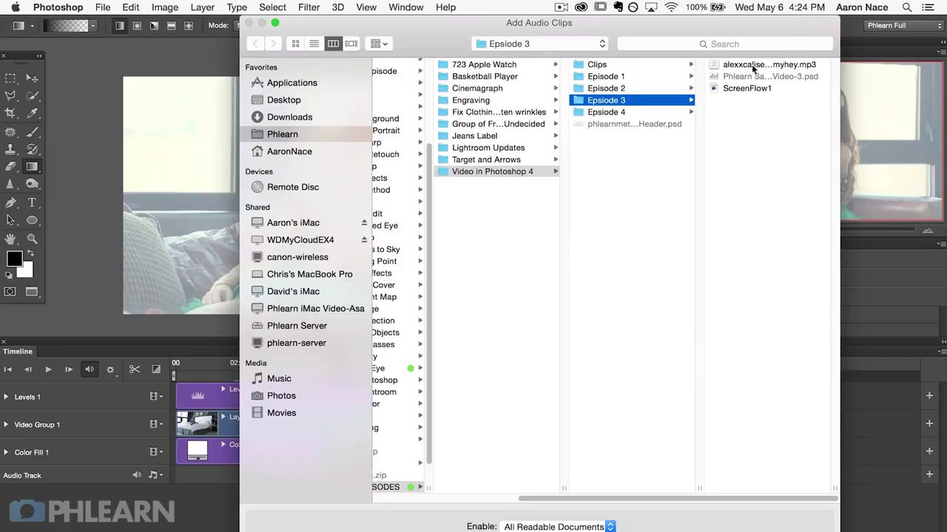
left_click(753, 67)
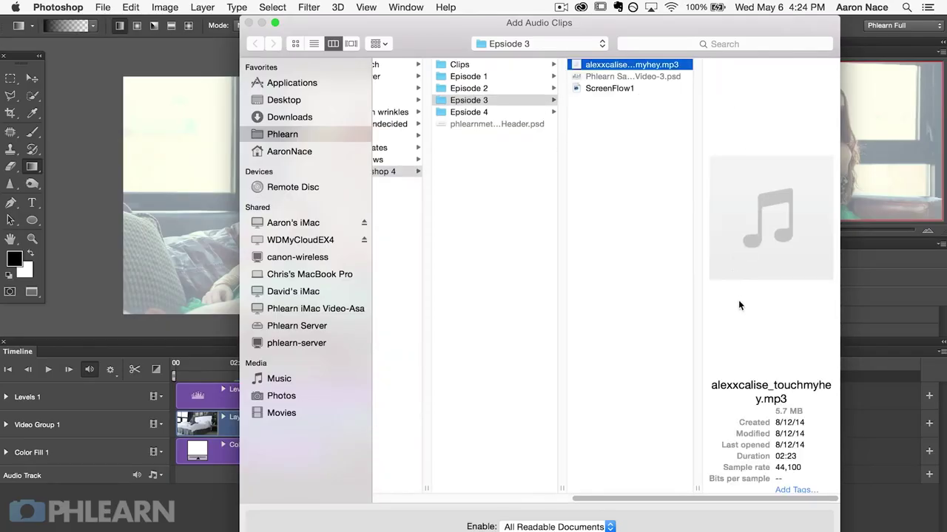
key("Return")
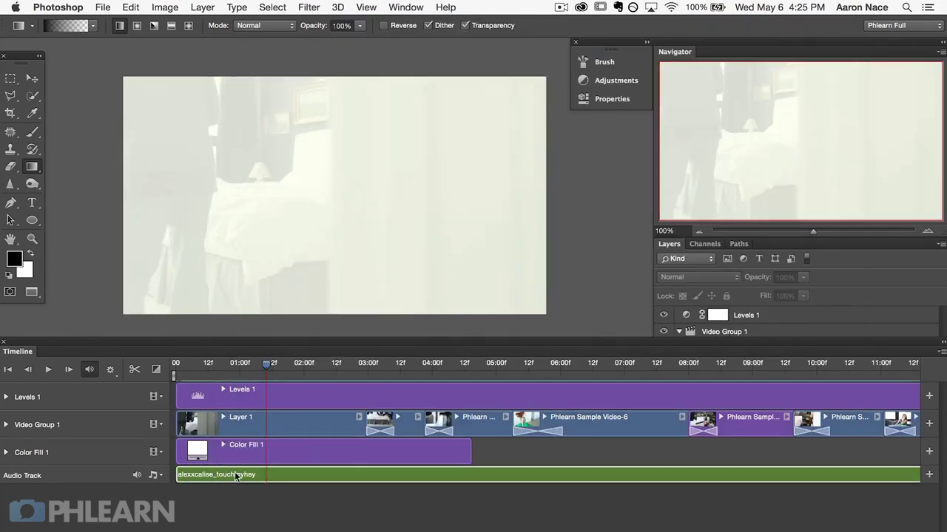
left_click(178, 365)
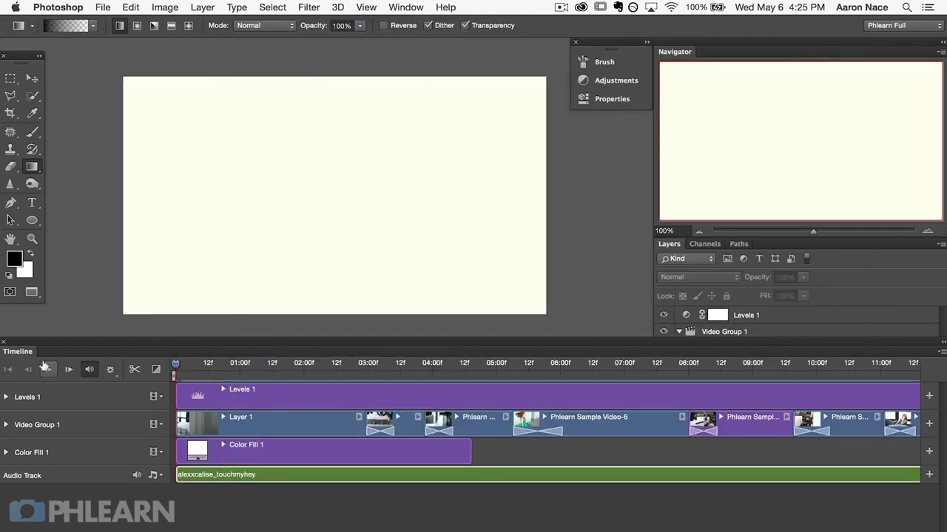